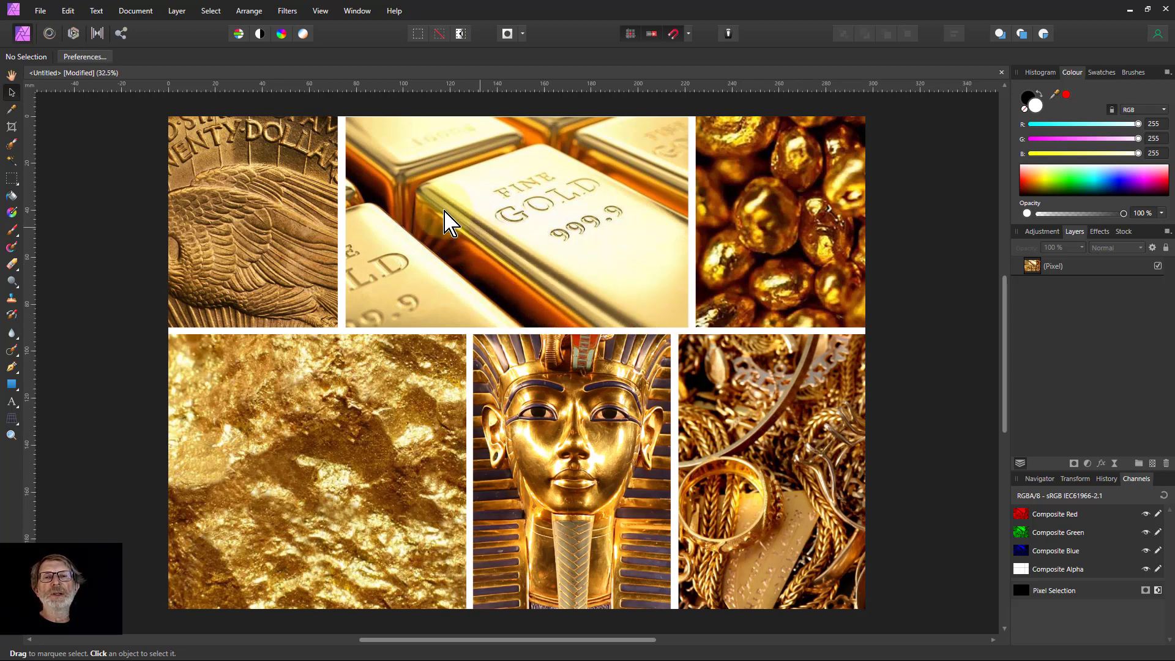
Step: Create a new blank A4 document
{"action": "left_click", "coordinate": [39, 11]}
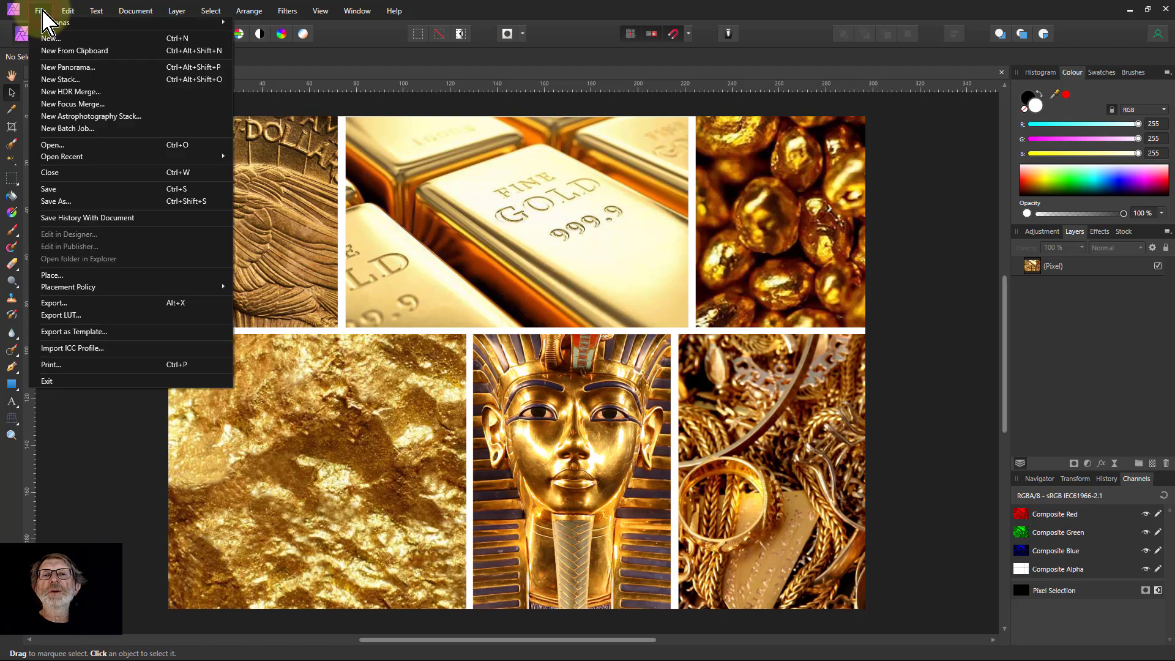
{"action": "left_click", "coordinate": [51, 40]}
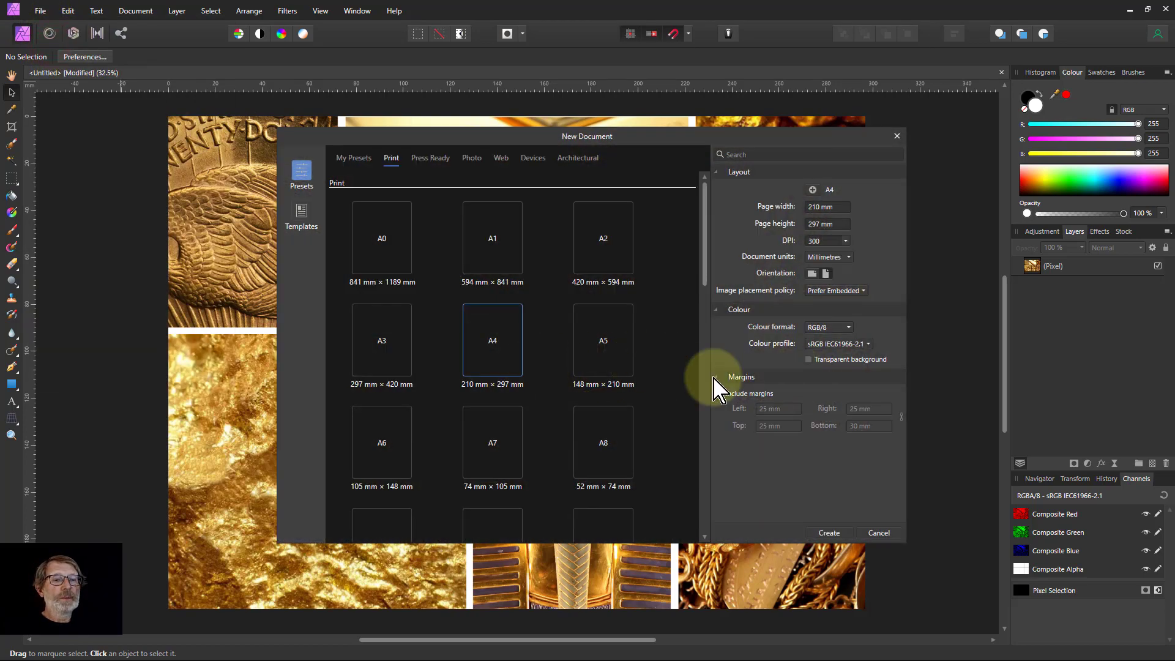
{"action": "left_click", "coordinate": [829, 532]}
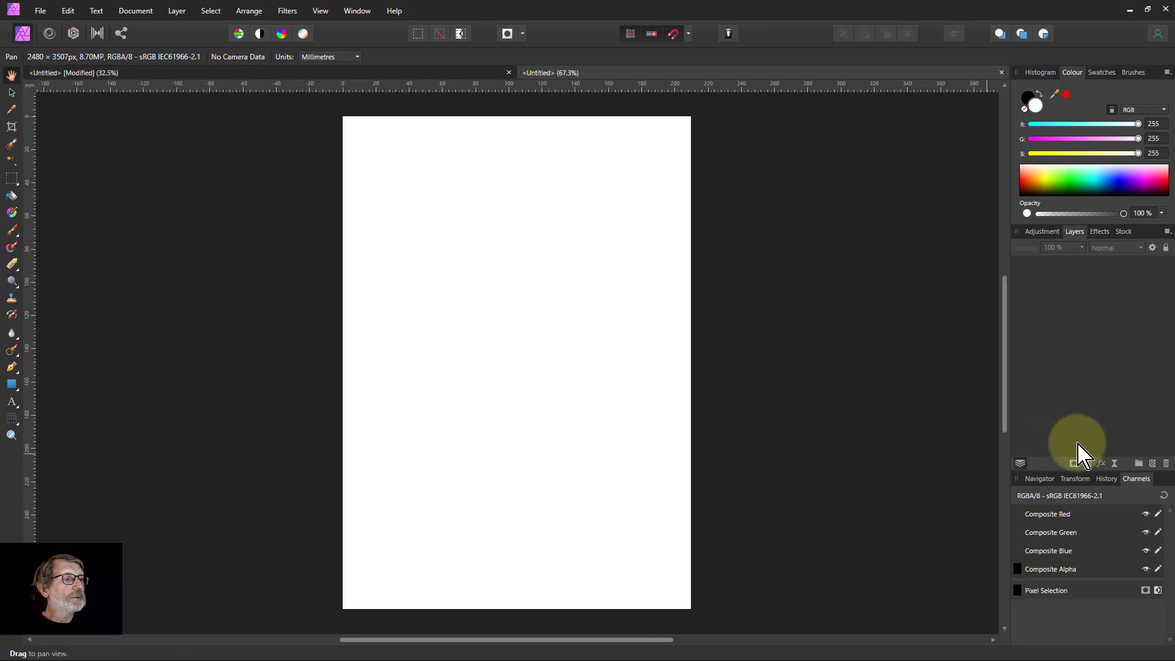
Step: Search Unsplash stock for 'dancer' and place the leaping dancer photo on the page
{"action": "left_click", "coordinate": [1124, 233]}
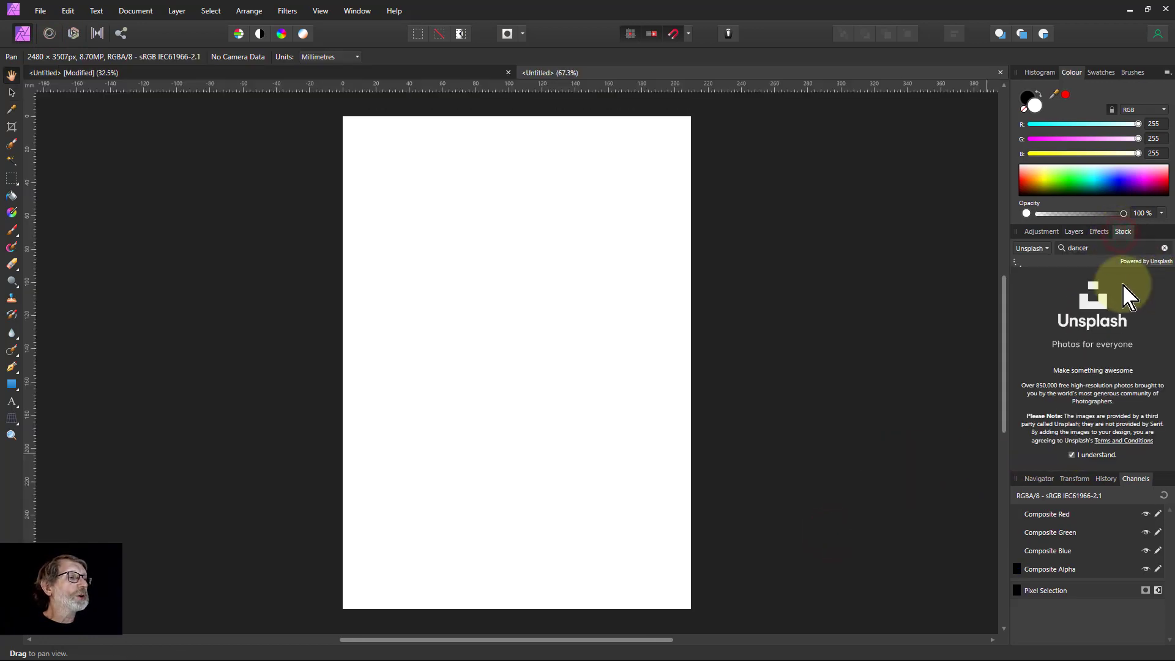
{"action": "left_click", "coordinate": [1108, 248]}
{"action": "type", "text": "dancer"}
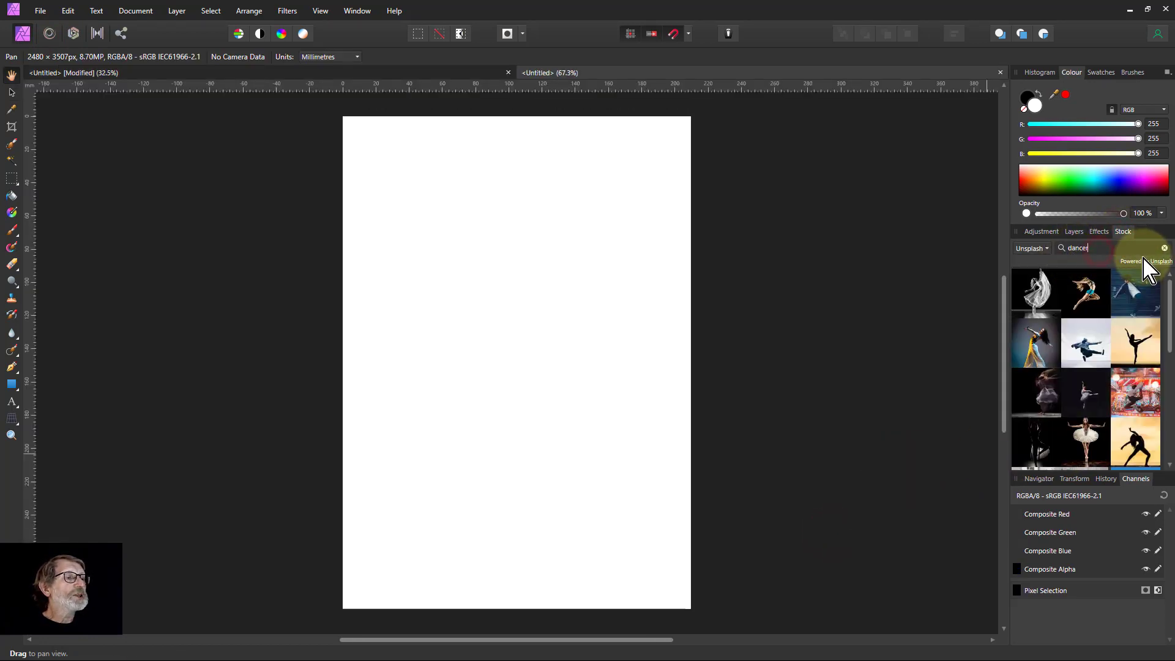
{"action": "left_click_drag", "start_coordinate": [1089, 297], "coordinate": [538, 368]}
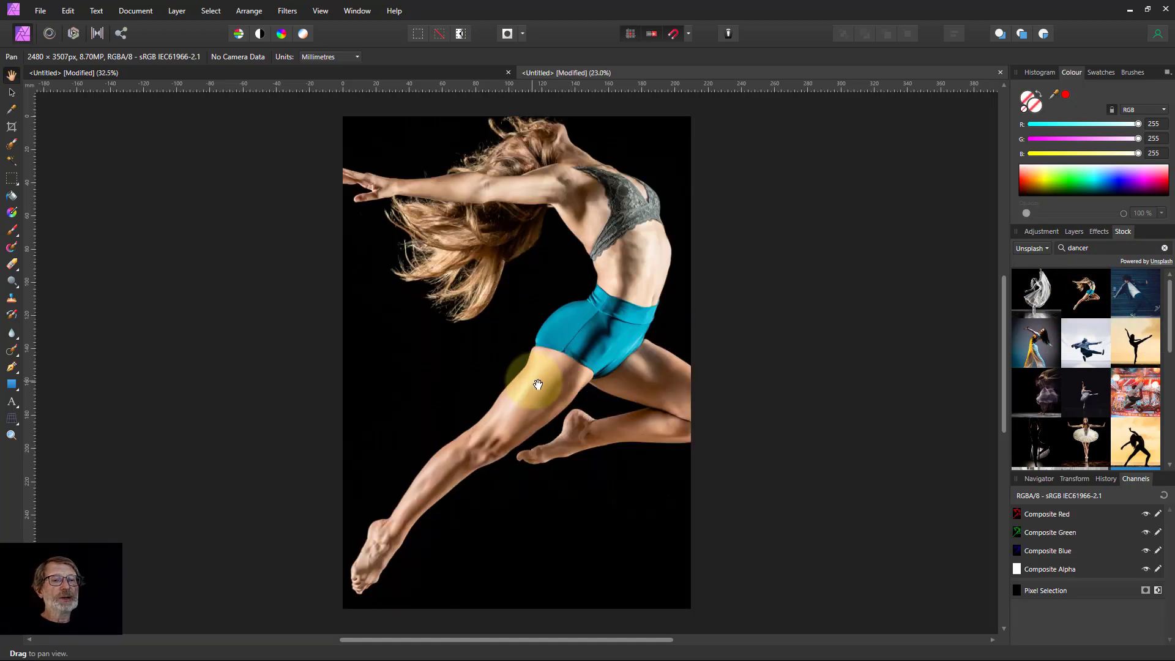
Step: Unclip the canvas to the full photo and crop to a 3406 x 3878px frame around the dancer
{"action": "left_click", "coordinate": [135, 10]}
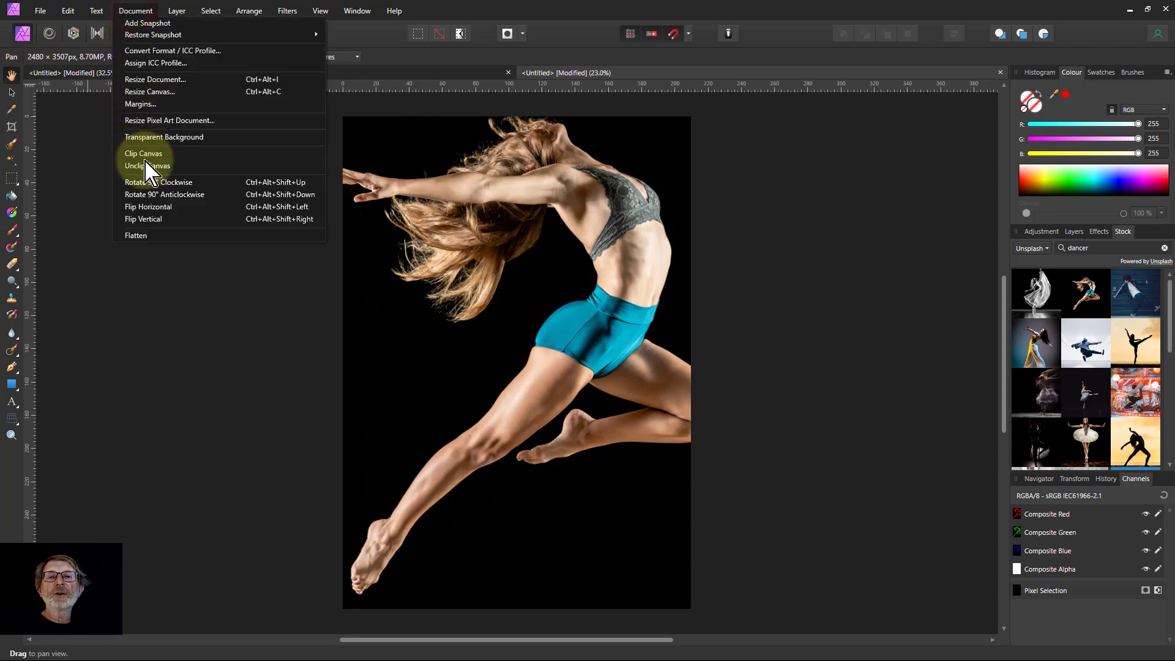
{"action": "left_click", "coordinate": [147, 164]}
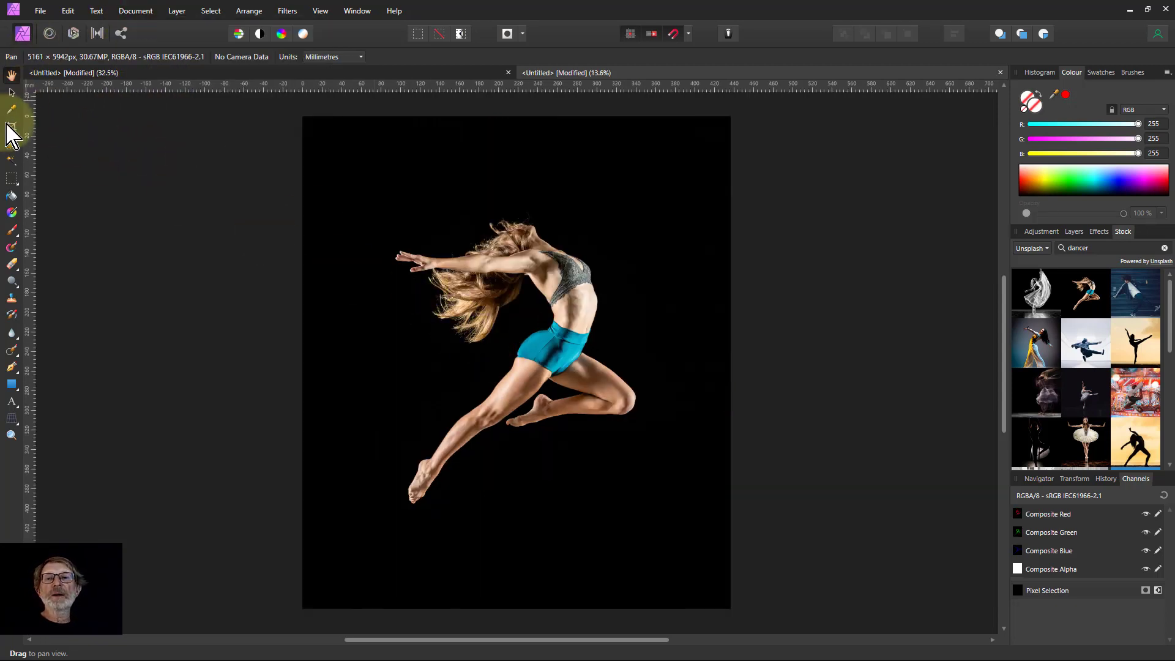
{"action": "left_click", "coordinate": [12, 127]}
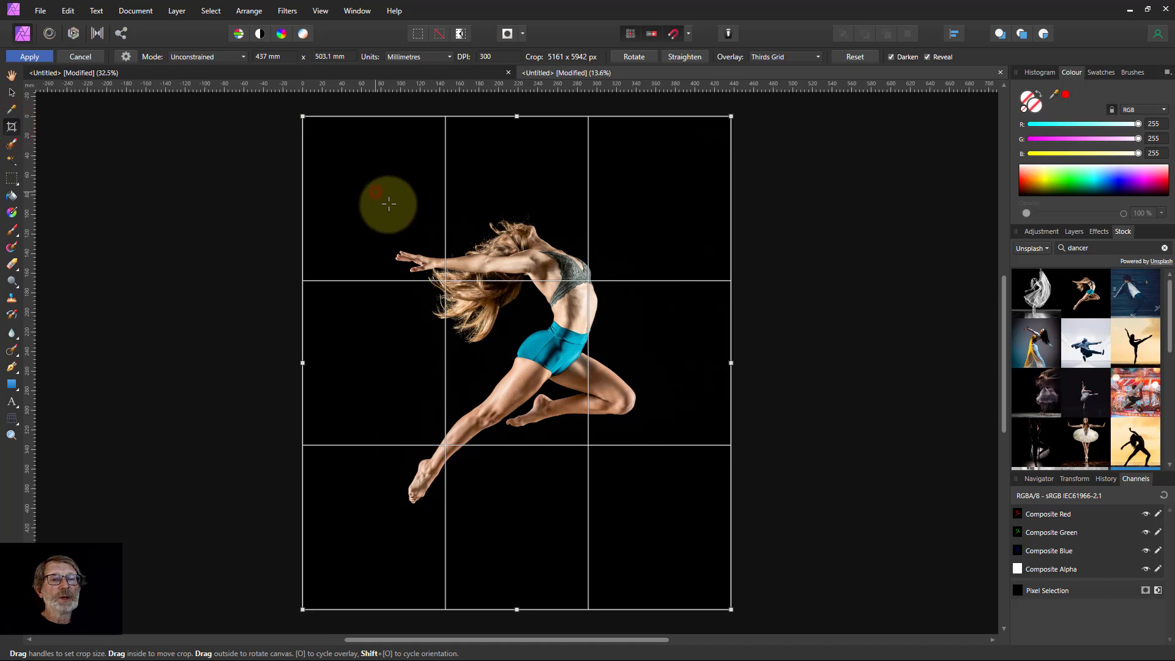
{"action": "left_click_drag", "start_coordinate": [375, 192], "coordinate": [577, 399]}
{"action": "left_click_drag", "start_coordinate": [617, 439], "coordinate": [658, 513]}
{"action": "left_click", "coordinate": [29, 56]}
{"action": "key", "text": "h"}
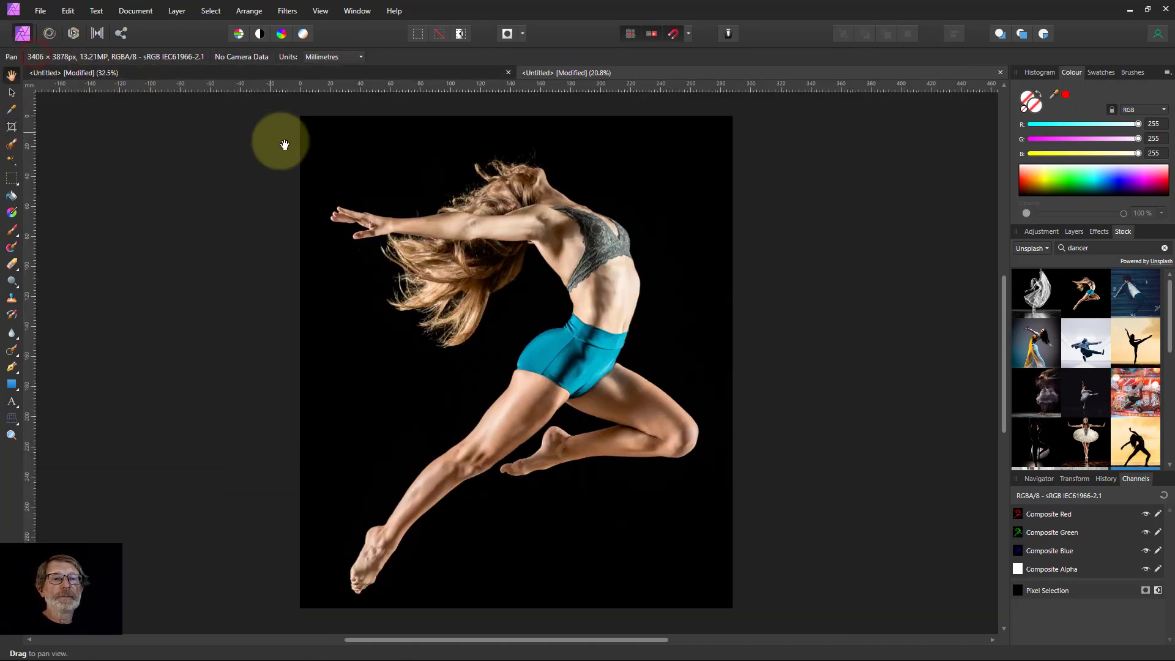
Step: Flood-select the black background at 4% tolerance, then invert the selection onto the dancer
{"action": "left_click", "coordinate": [11, 161]}
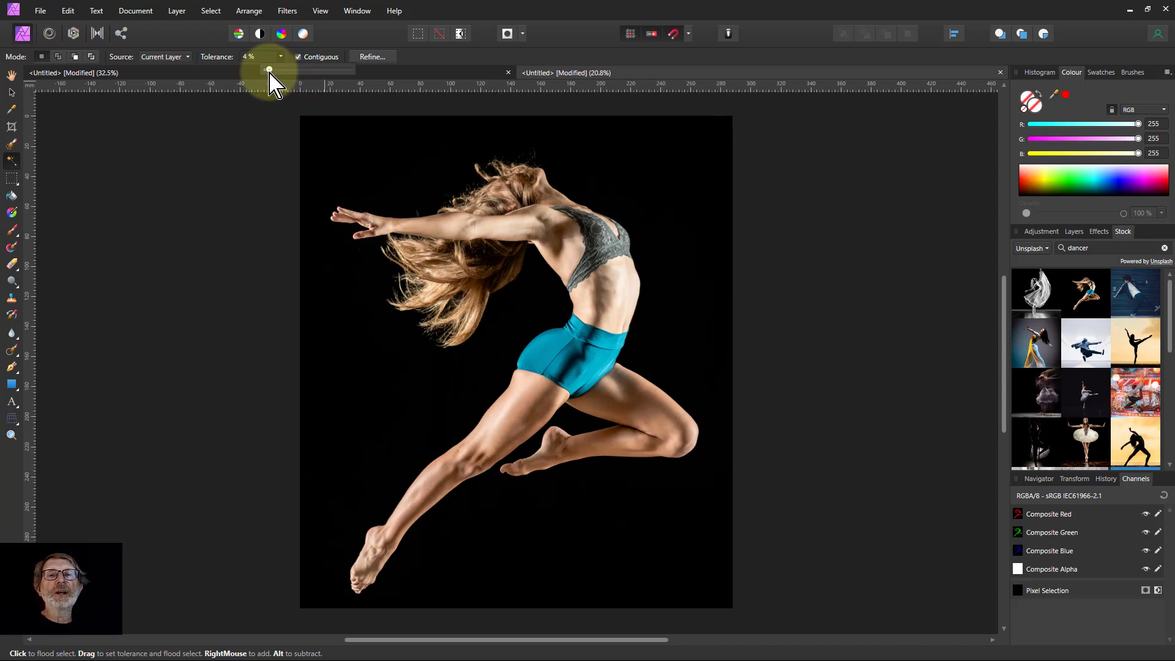
{"action": "left_click", "coordinate": [352, 317]}
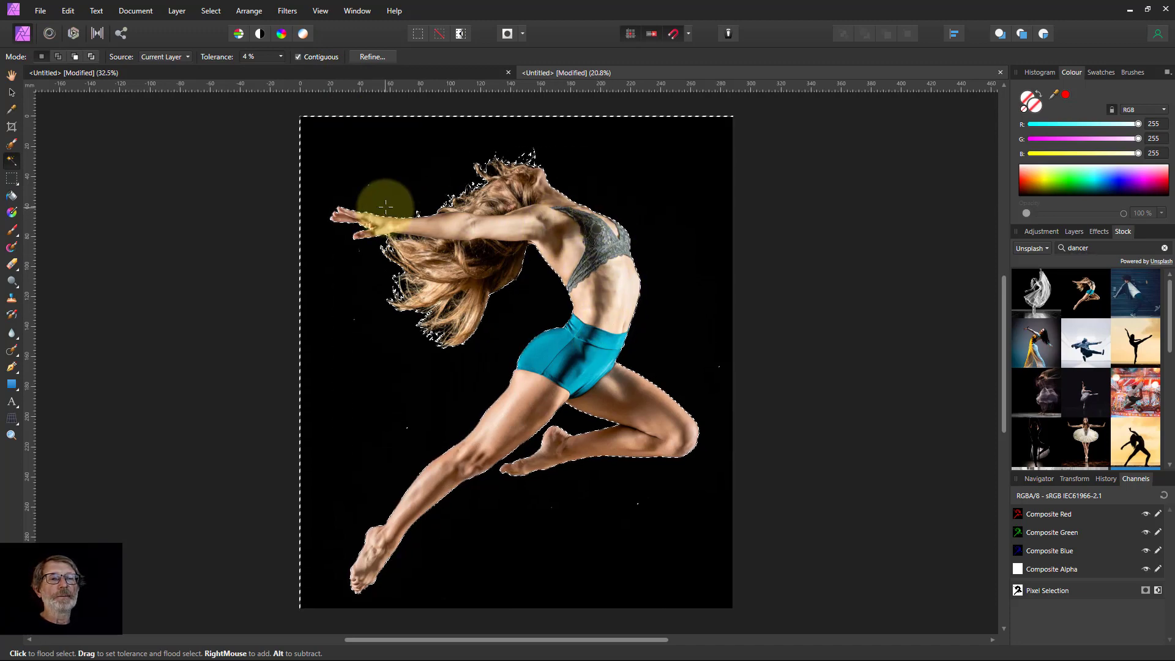
{"action": "left_click", "coordinate": [210, 11]}
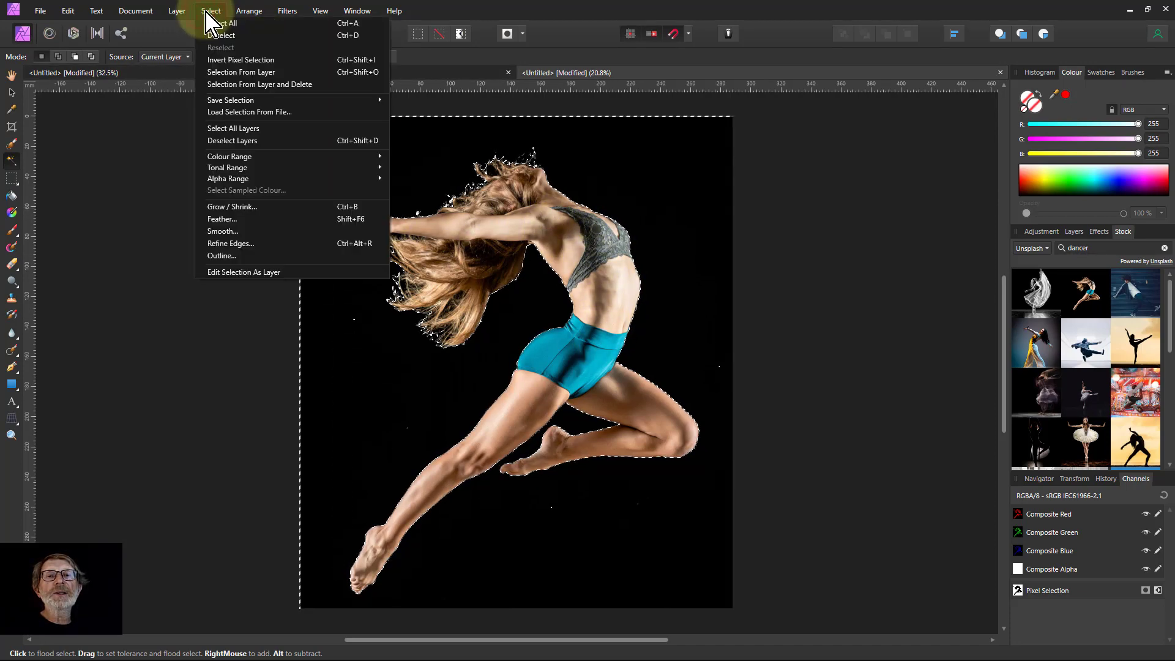
{"action": "left_click", "coordinate": [236, 61]}
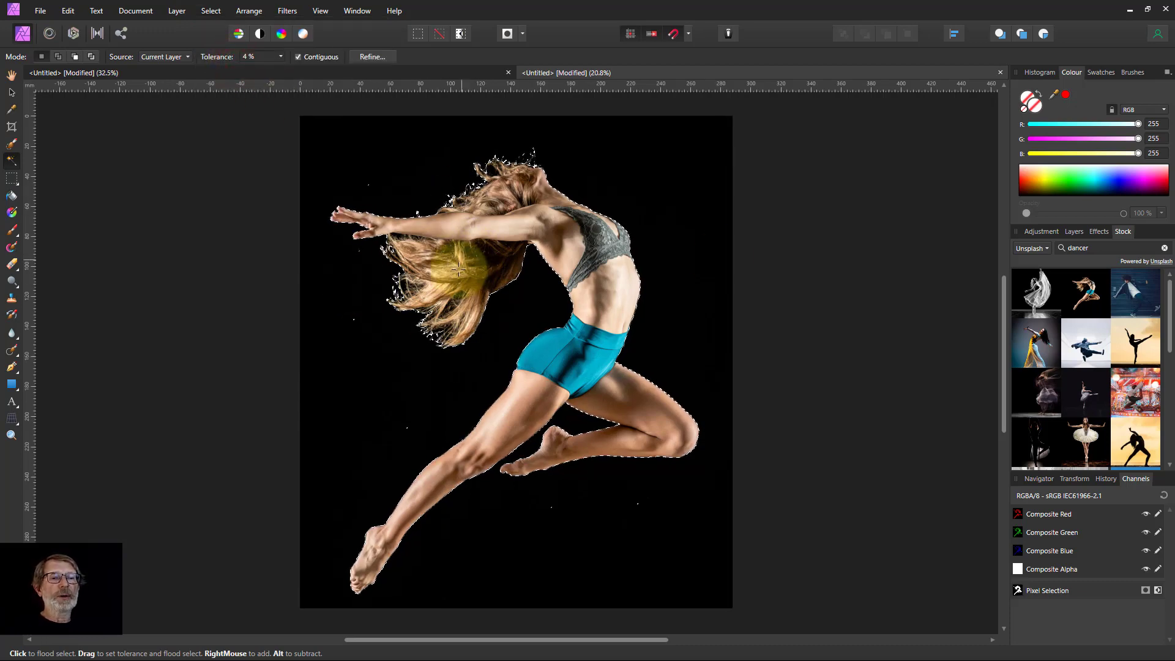
Step: In Refine, matte-brush the dancer's hair edges on the left and top with an enlarged brush
{"action": "left_click", "coordinate": [372, 56]}
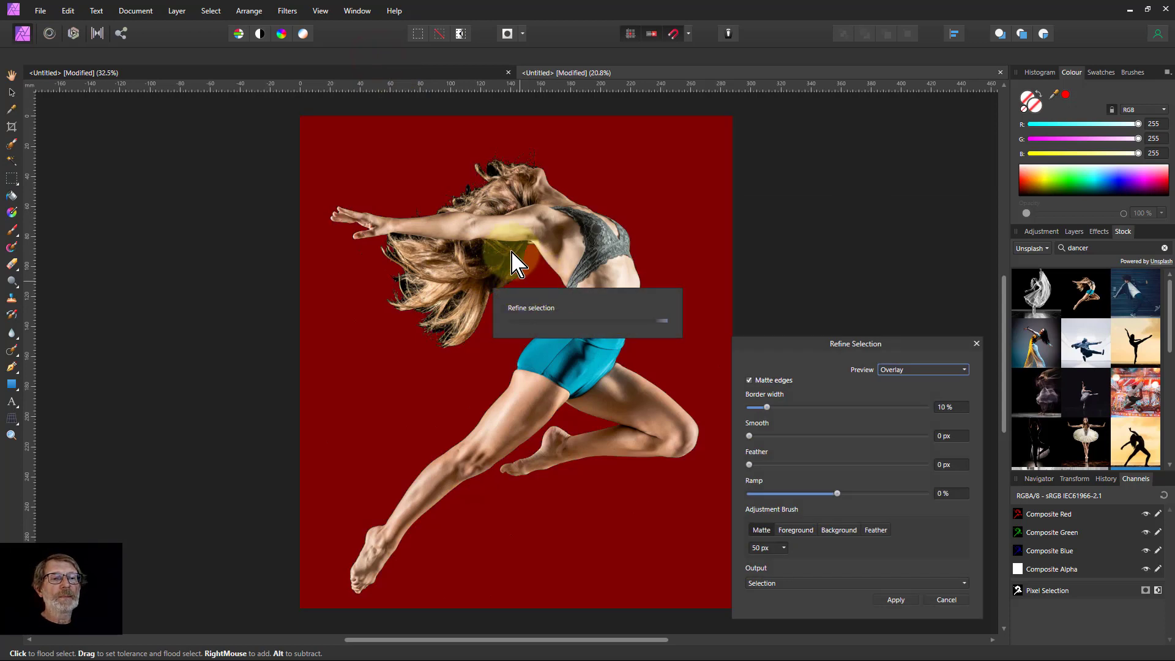
{"action": "left_click_drag", "start_coordinate": [530, 248], "coordinate": [543, 252]}
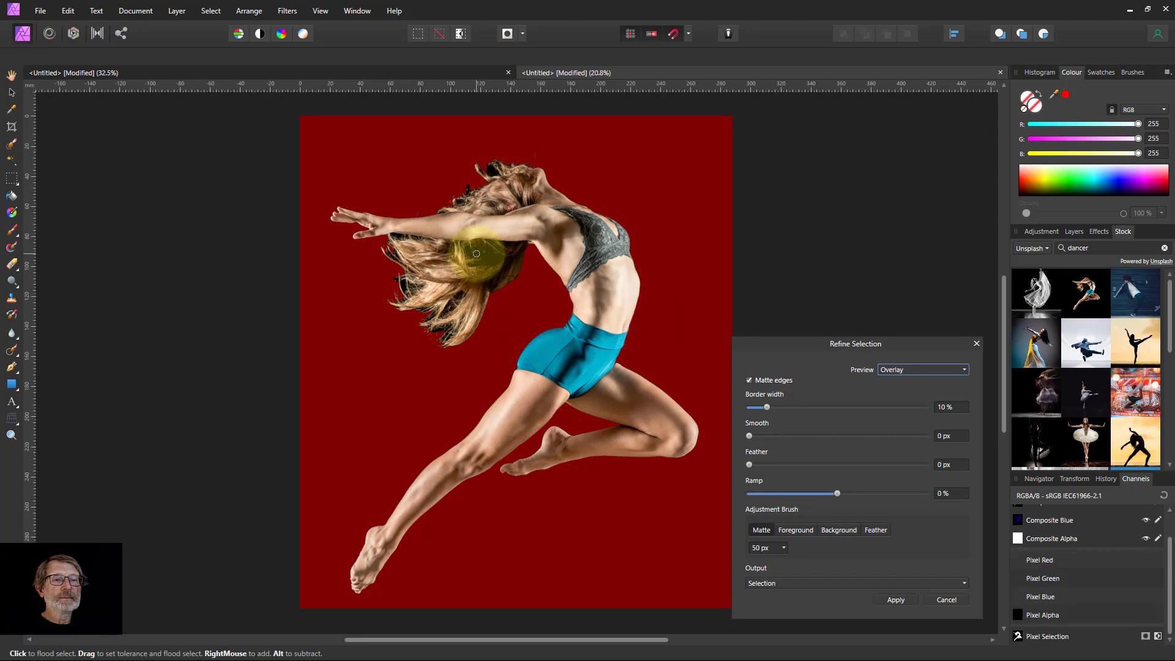
{"action": "scroll", "coordinate": [472, 257], "scroll_direction": "up", "scroll_amount": 5}
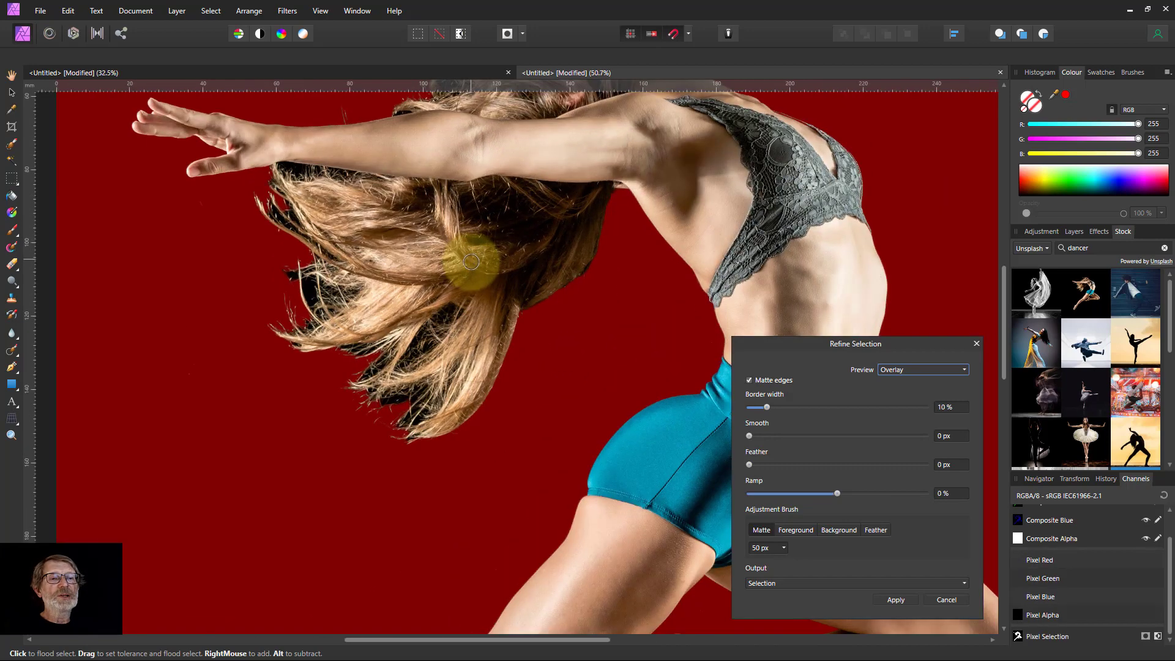
{"action": "key", "text": "bracketright"}
{"action": "mouse_move", "coordinate": [292, 271]}
{"action": "left_mouse_down"}
{"action": "mouse_move", "coordinate": [366, 293]}
{"action": "mouse_move", "coordinate": [315, 288]}
{"action": "left_mouse_up"}
{"action": "key", "text": "bracketright"}
{"action": "key", "text": "bracketright"}
{"action": "mouse_move", "coordinate": [321, 189]}
{"action": "left_mouse_down"}
{"action": "mouse_move", "coordinate": [278, 174]}
{"action": "mouse_move", "coordinate": [261, 196]}
{"action": "mouse_move", "coordinate": [357, 304]}
{"action": "mouse_move", "coordinate": [301, 277]}
{"action": "mouse_move", "coordinate": [291, 291]}
{"action": "mouse_move", "coordinate": [319, 333]}
{"action": "mouse_move", "coordinate": [293, 332]}
{"action": "mouse_move", "coordinate": [349, 353]}
{"action": "mouse_move", "coordinate": [445, 317]}
{"action": "mouse_move", "coordinate": [406, 376]}
{"action": "mouse_move", "coordinate": [378, 373]}
{"action": "mouse_move", "coordinate": [376, 392]}
{"action": "mouse_move", "coordinate": [391, 395]}
{"action": "mouse_move", "coordinate": [359, 391]}
{"action": "mouse_move", "coordinate": [379, 403]}
{"action": "mouse_move", "coordinate": [440, 378]}
{"action": "mouse_move", "coordinate": [414, 409]}
{"action": "mouse_move", "coordinate": [414, 432]}
{"action": "mouse_move", "coordinate": [478, 401]}
{"action": "mouse_move", "coordinate": [516, 313]}
{"action": "mouse_move", "coordinate": [552, 296]}
{"action": "mouse_move", "coordinate": [610, 203]}
{"action": "left_mouse_up"}
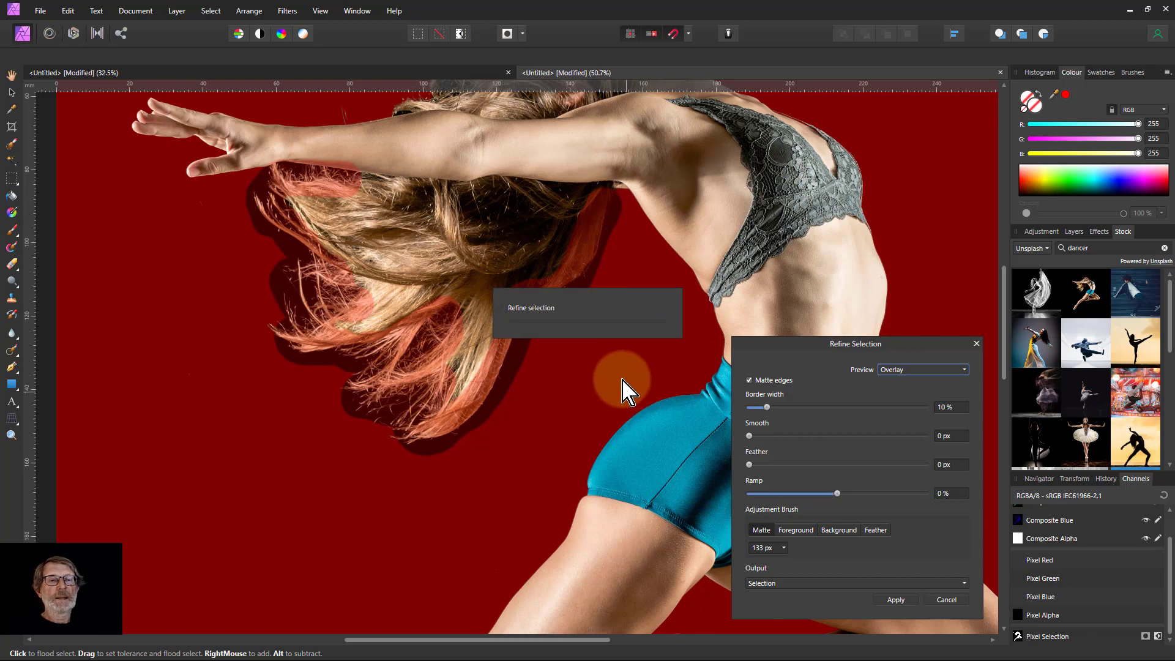
Step: Brush the remaining hair edges and set the refinement output to New layer
{"action": "scroll", "coordinate": [609, 369], "scroll_direction": "up", "scroll_amount": 3}
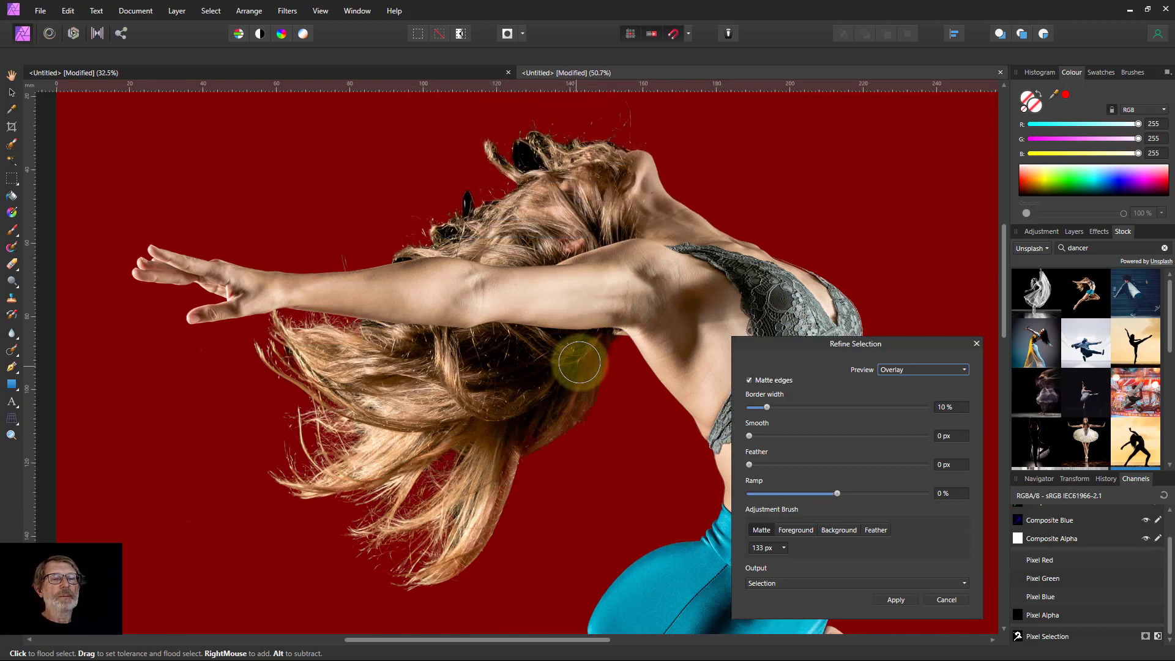
{"action": "mouse_move", "coordinate": [440, 210]}
{"action": "left_mouse_down"}
{"action": "mouse_move", "coordinate": [375, 247]}
{"action": "mouse_move", "coordinate": [521, 189]}
{"action": "mouse_move", "coordinate": [491, 142]}
{"action": "mouse_move", "coordinate": [516, 154]}
{"action": "mouse_move", "coordinate": [542, 132]}
{"action": "mouse_move", "coordinate": [603, 140]}
{"action": "mouse_move", "coordinate": [643, 104]}
{"action": "left_mouse_up"}
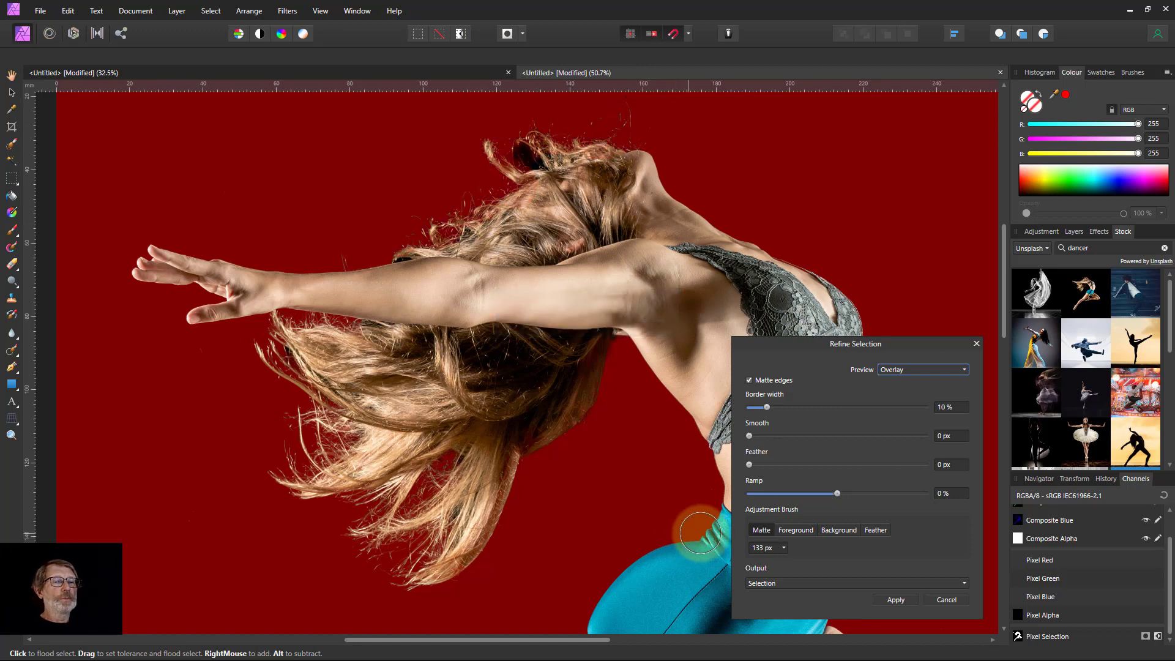
{"action": "mouse_move", "coordinate": [575, 262]}
{"action": "left_mouse_down"}
{"action": "mouse_move", "coordinate": [539, 161]}
{"action": "mouse_move", "coordinate": [585, 251]}
{"action": "left_mouse_up"}
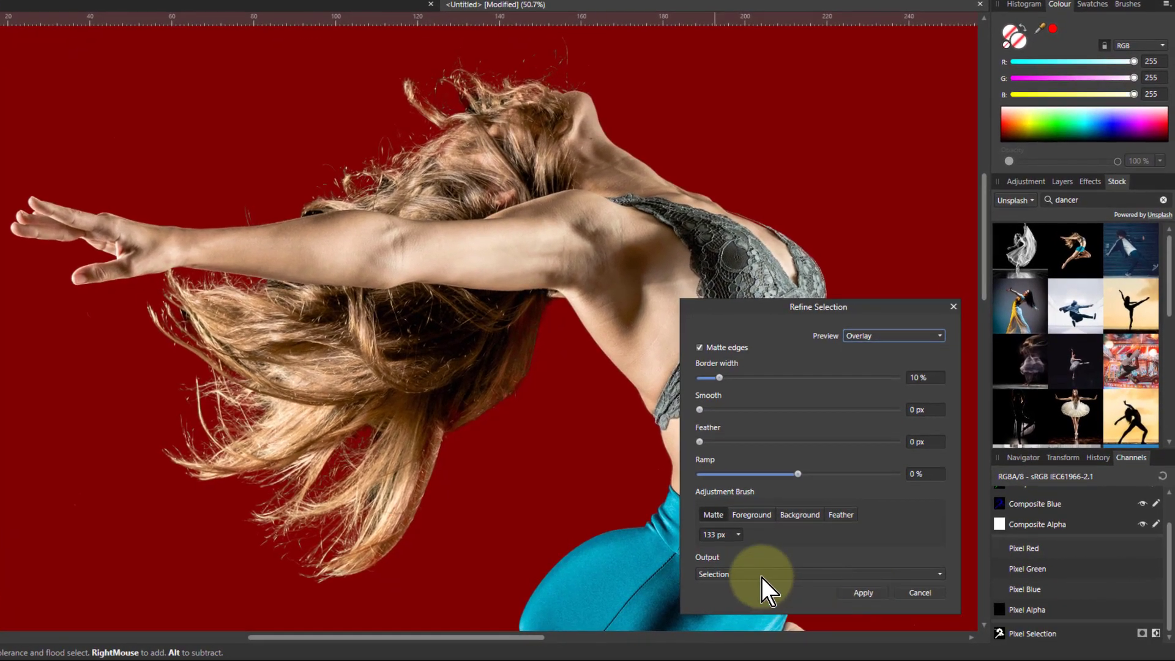
{"action": "left_click", "coordinate": [782, 580]}
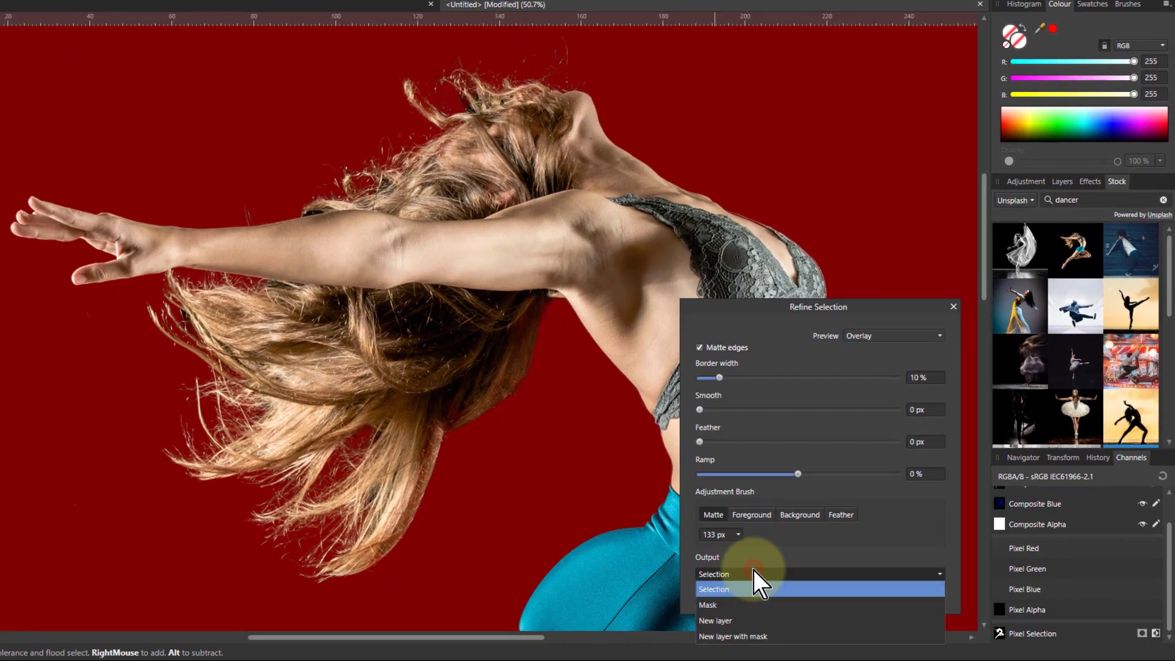
{"action": "left_click", "coordinate": [744, 625]}
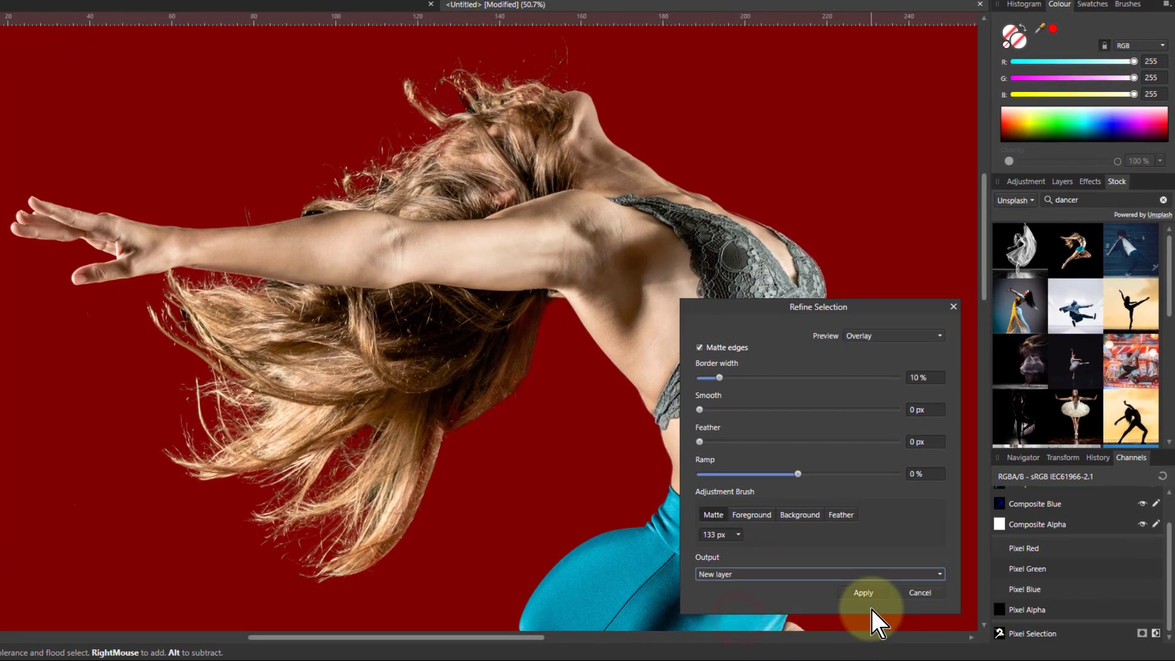
{"action": "left_click", "coordinate": [863, 592]}
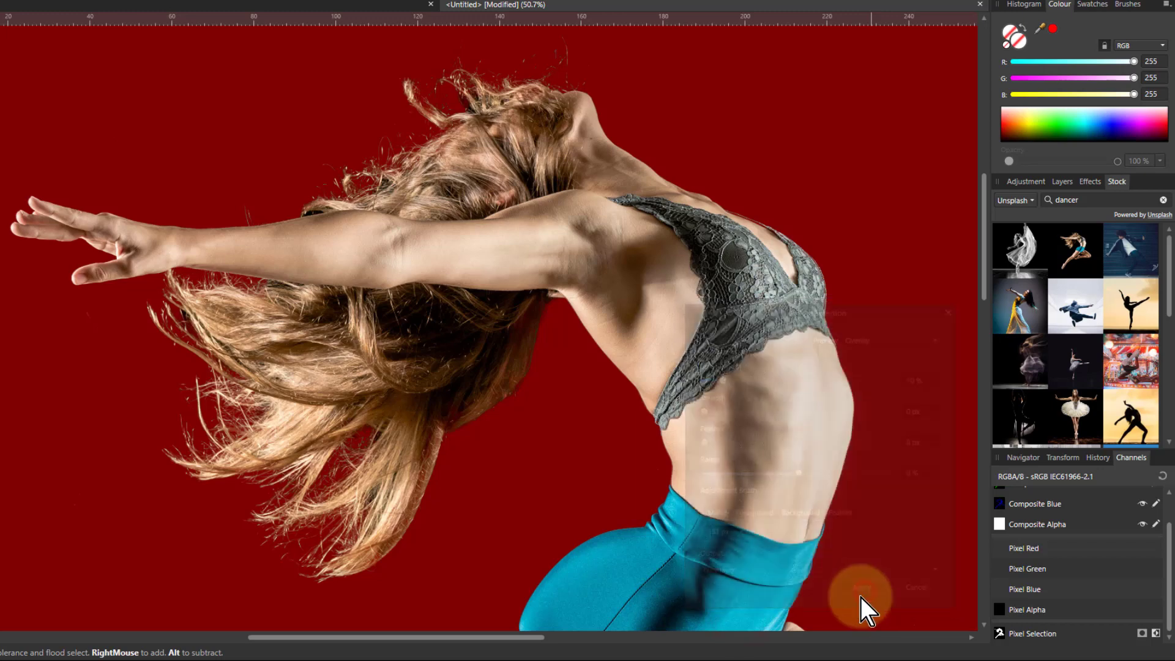
{"action": "left_click", "coordinate": [467, 542]}
{"action": "key", "text": "Delete"}
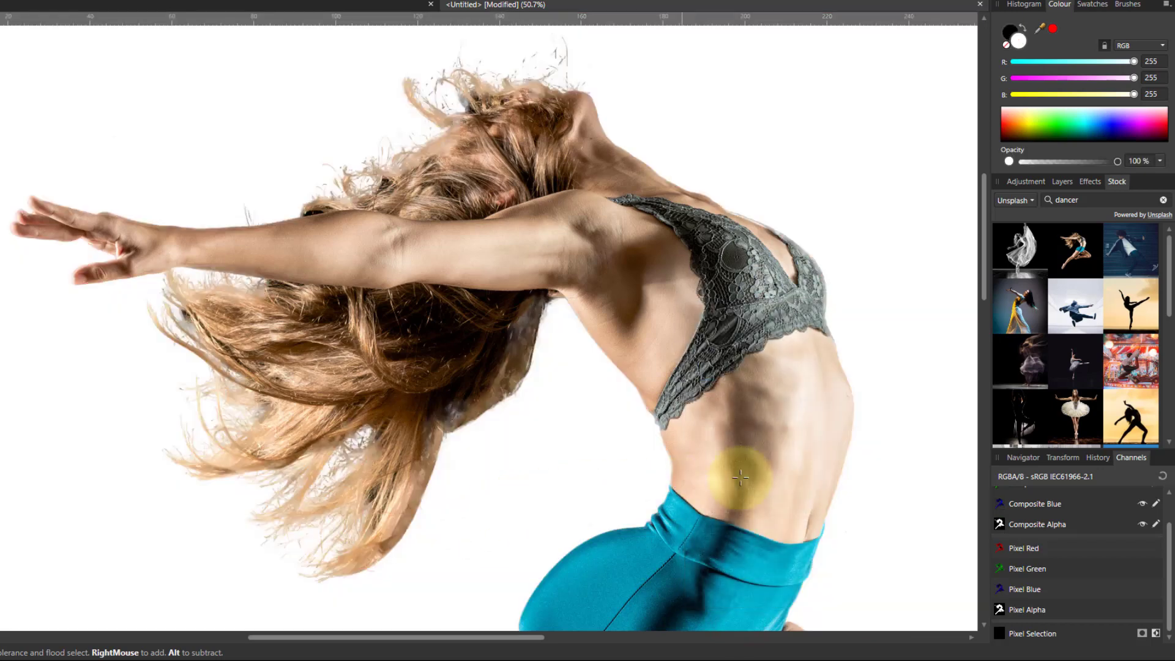
{"action": "left_click", "coordinate": [1063, 181]}
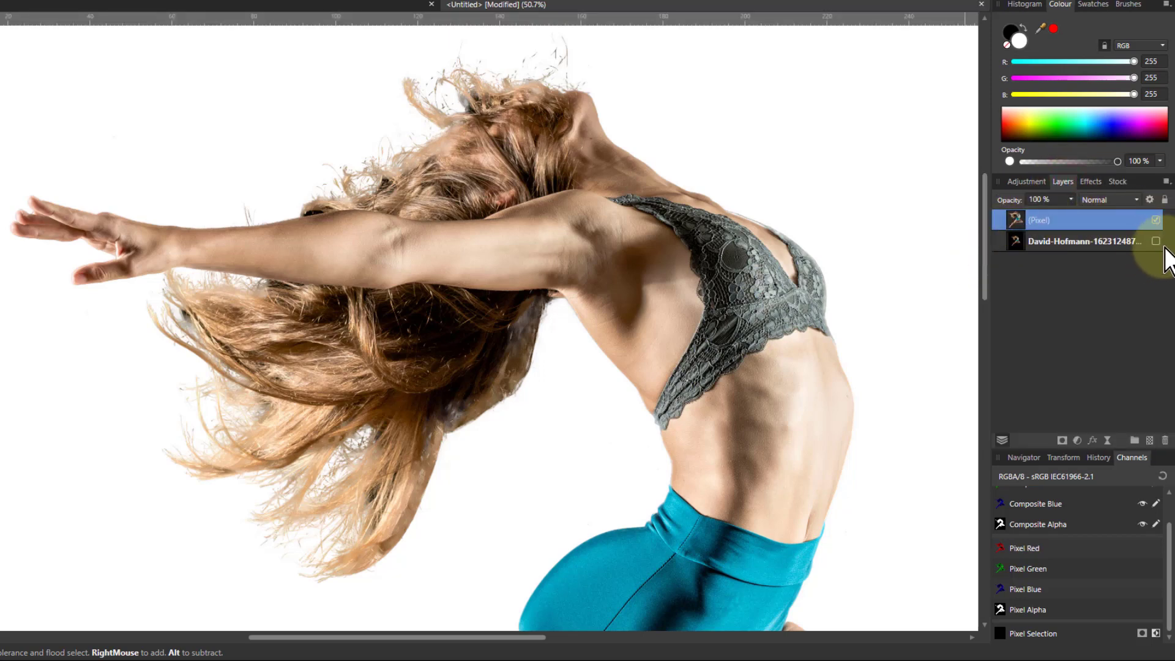
{"action": "key", "text": "ctrl+0"}
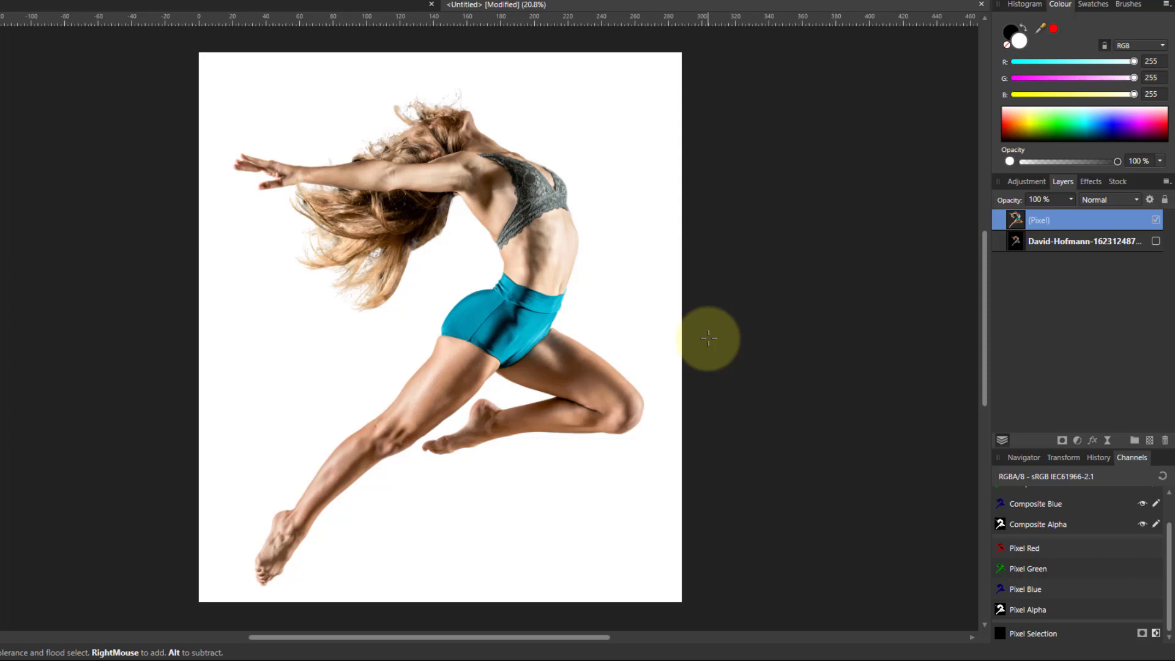
Step: Add an Invert adjustment to the dancer with Difference blend mode
{"action": "left_click", "coordinate": [1078, 440]}
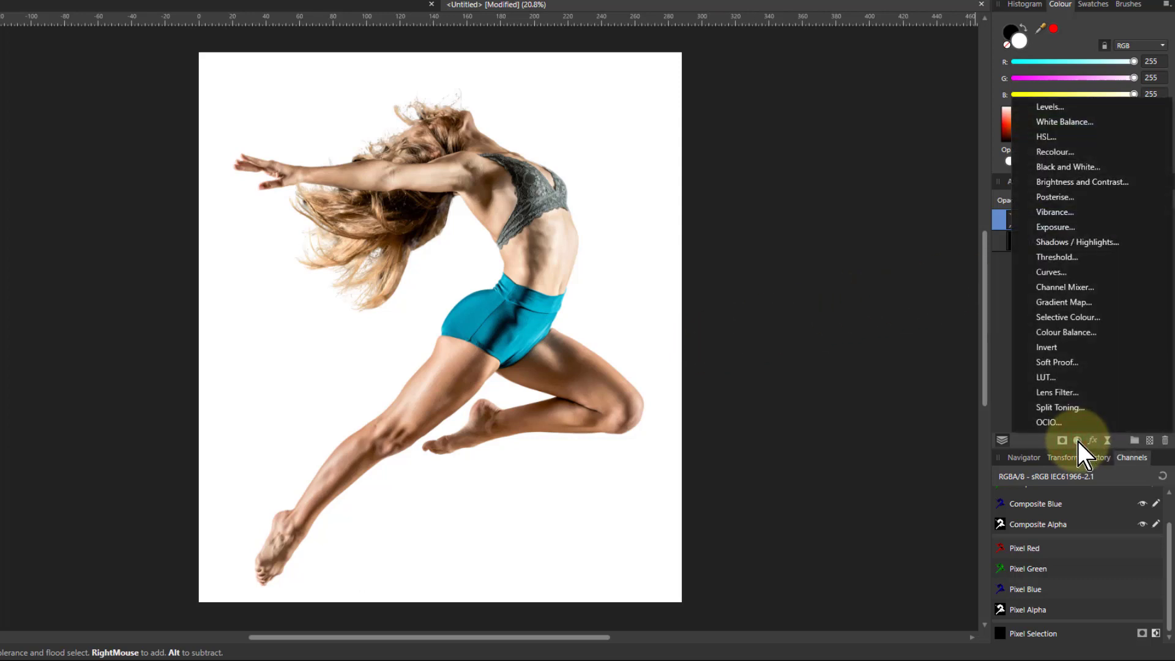
{"action": "left_click", "coordinate": [1047, 347]}
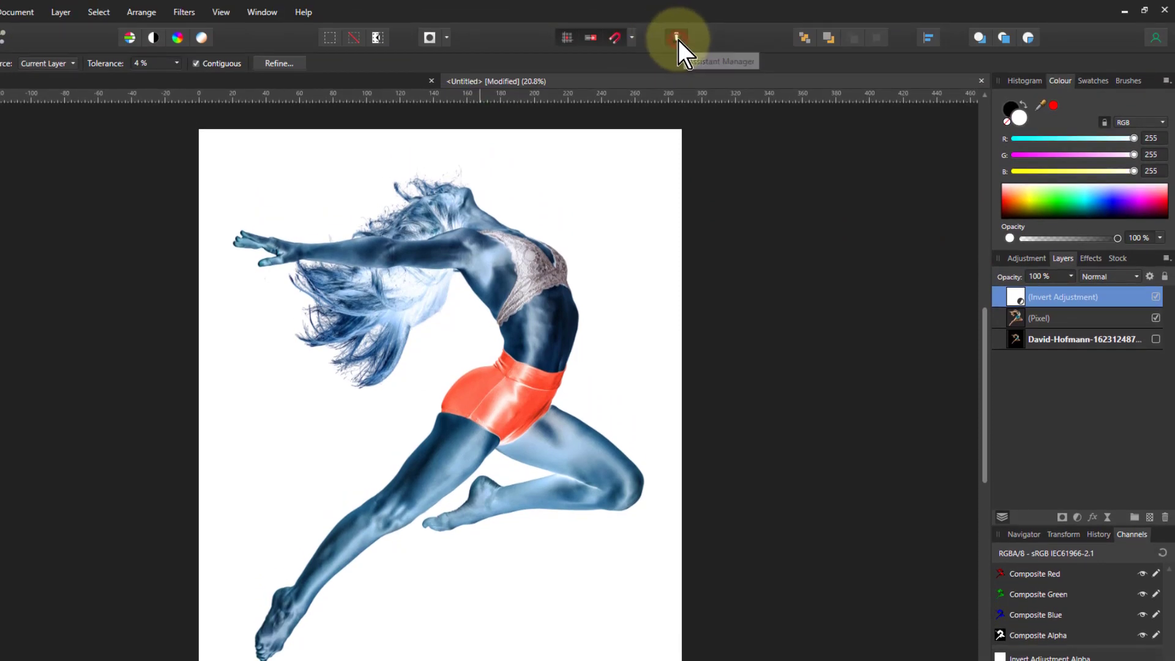
{"action": "left_click", "coordinate": [678, 41]}
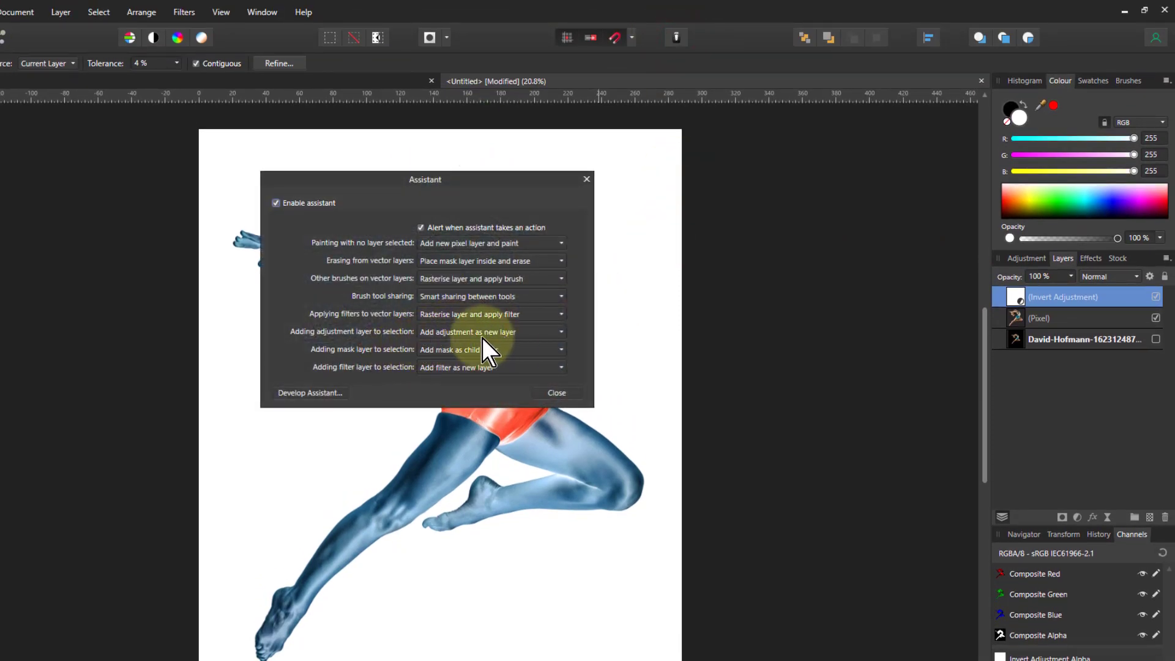
{"action": "left_click", "coordinate": [555, 393]}
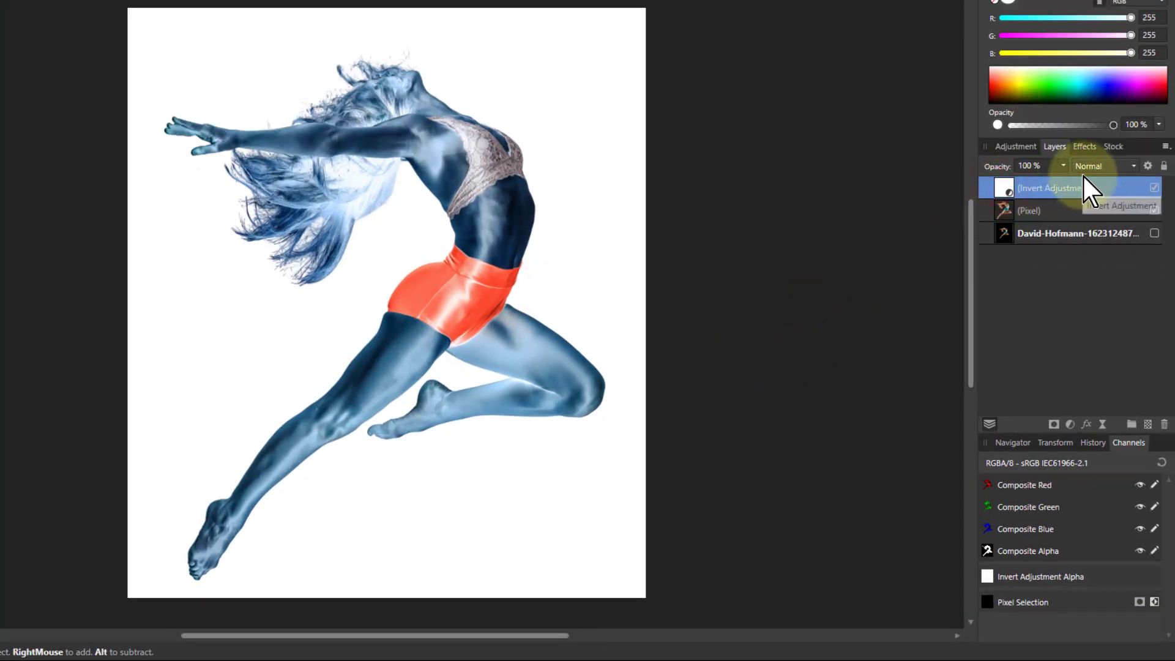
{"action": "left_click", "coordinate": [1110, 164]}
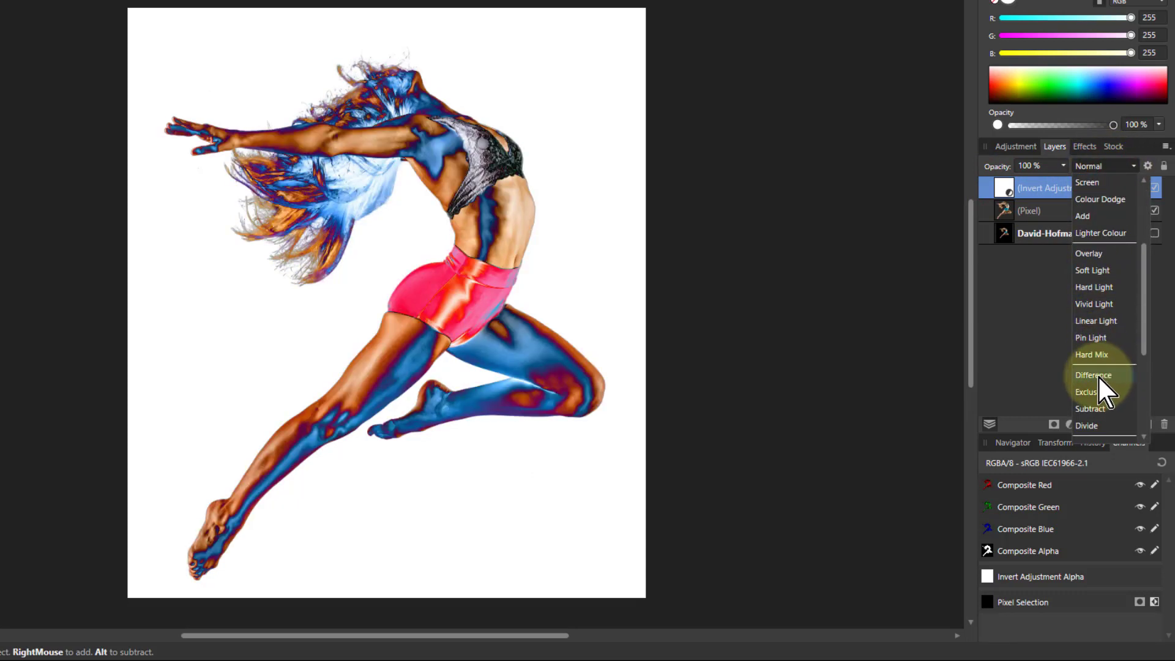
{"action": "left_click", "coordinate": [1098, 376]}
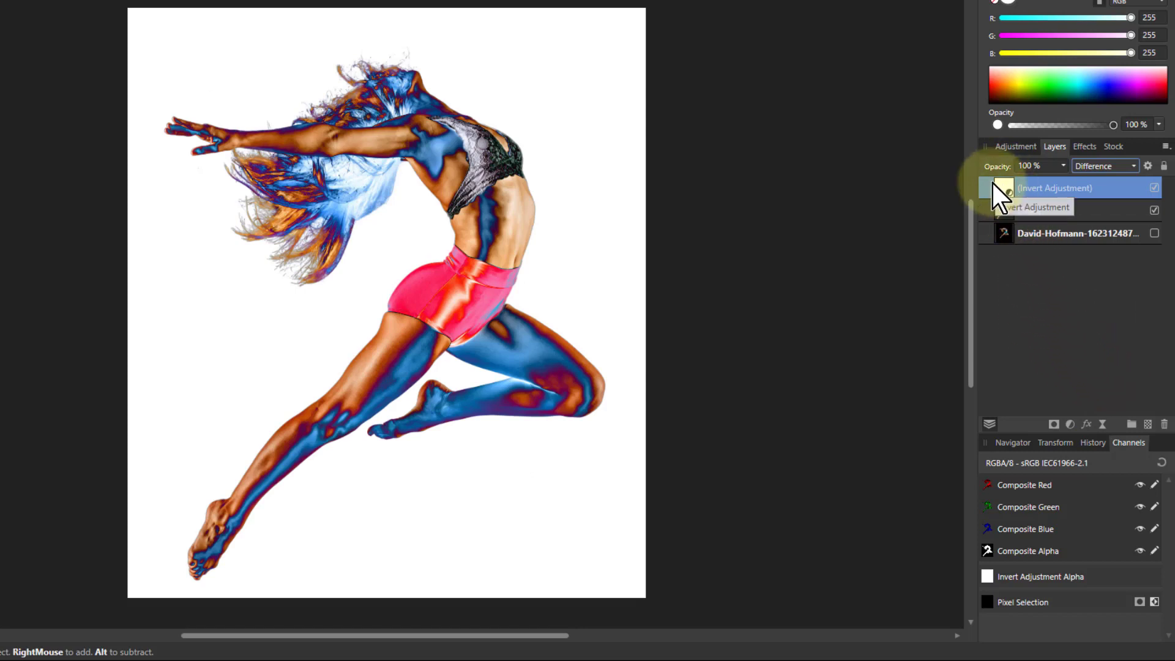
{"action": "left_click", "coordinate": [407, 348]}
{"action": "left_click_drag", "start_coordinate": [407, 348], "coordinate": [392, 344]}
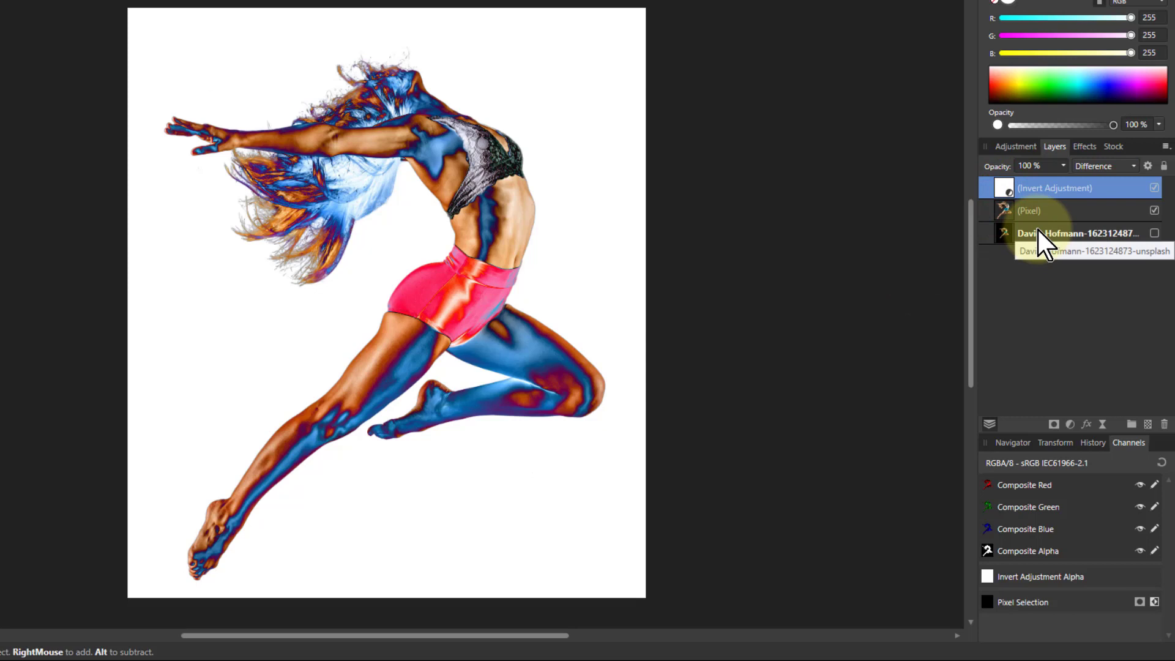
Step: Duplicate the Invert layer with Ctrl+J, then undo back to two Invert layers
{"action": "key", "text": "ctrl+j"}
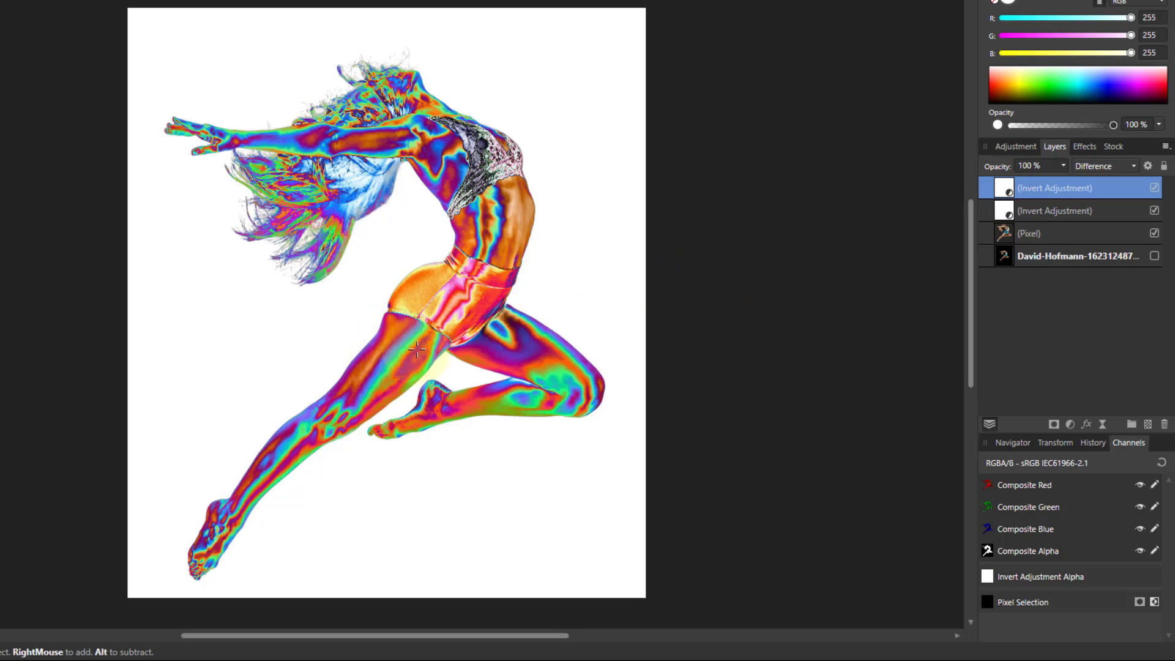
{"action": "key", "text": "ctrl+j"}
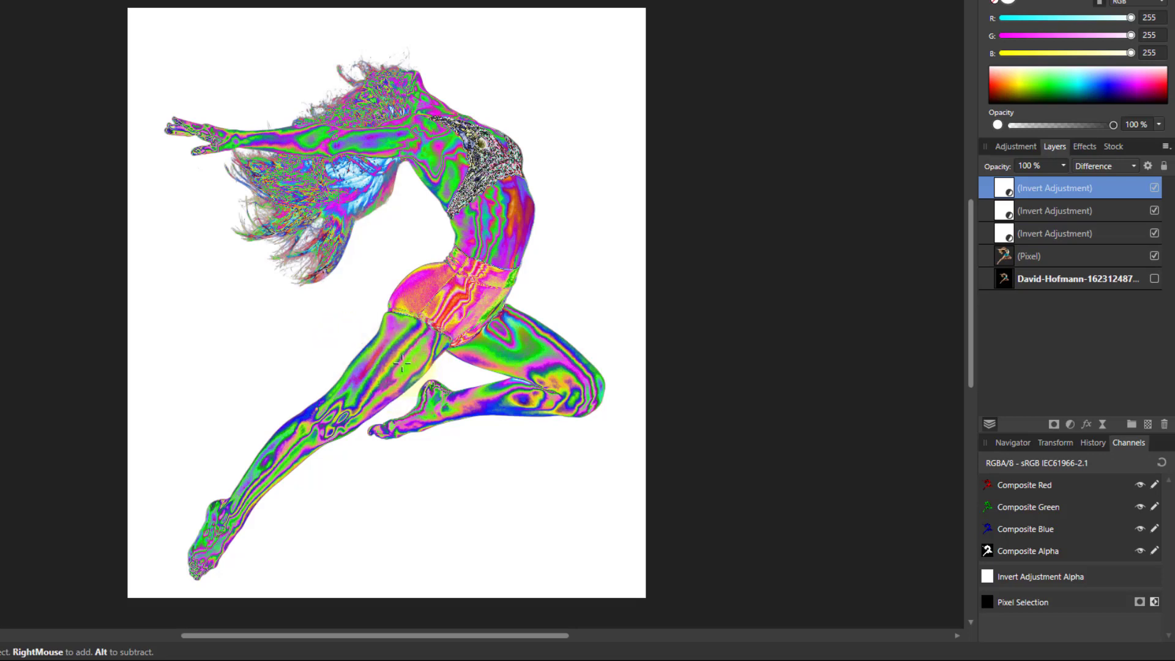
{"action": "key", "text": "ctrl+j"}
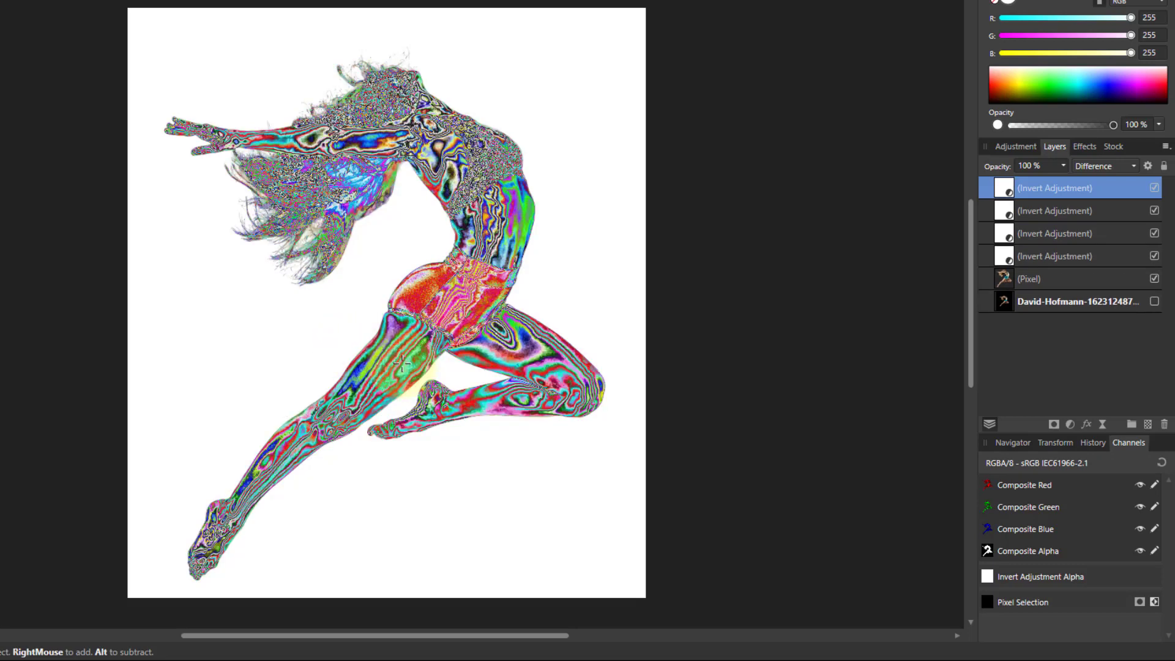
{"action": "key", "text": "ctrl+z"}
{"action": "key", "text": "ctrl+z"}
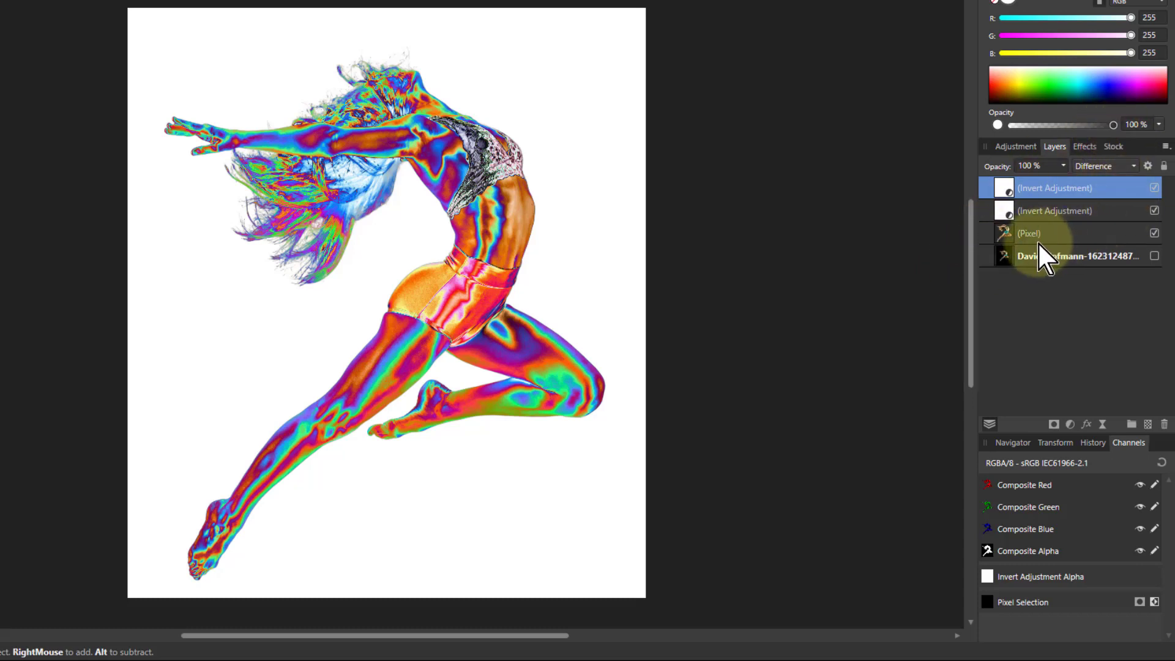
Step: Add a Black and White adjustment above the dancer's pixel layer, nudging the Red slider
{"action": "left_click", "coordinate": [1007, 238]}
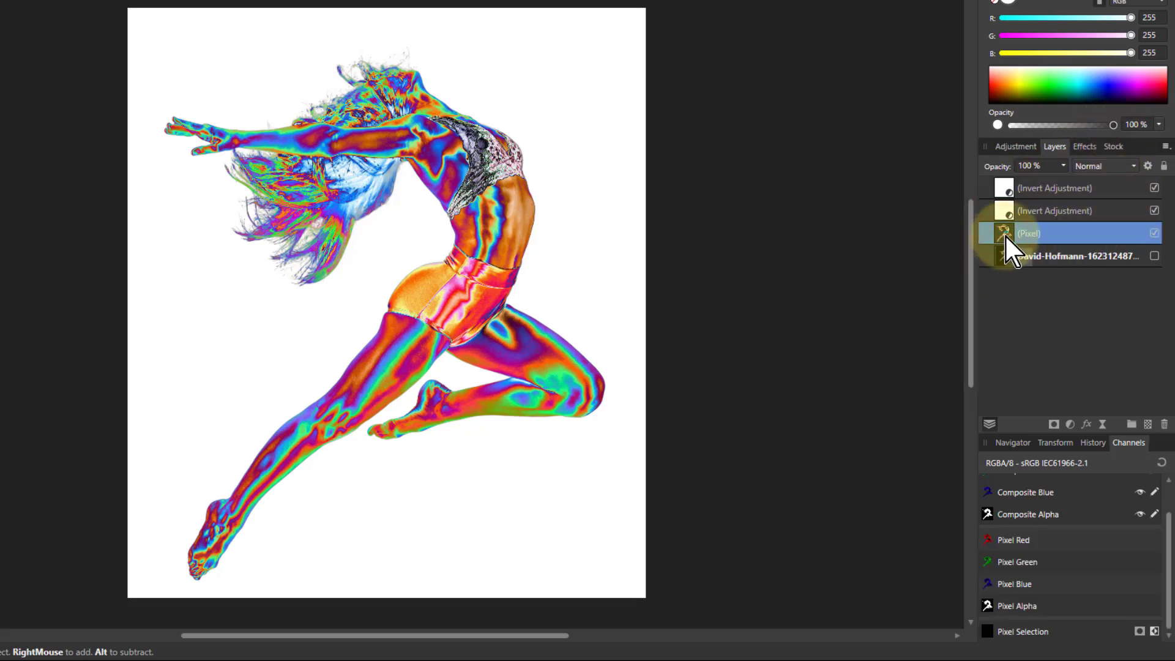
{"action": "left_click", "coordinate": [1070, 424]}
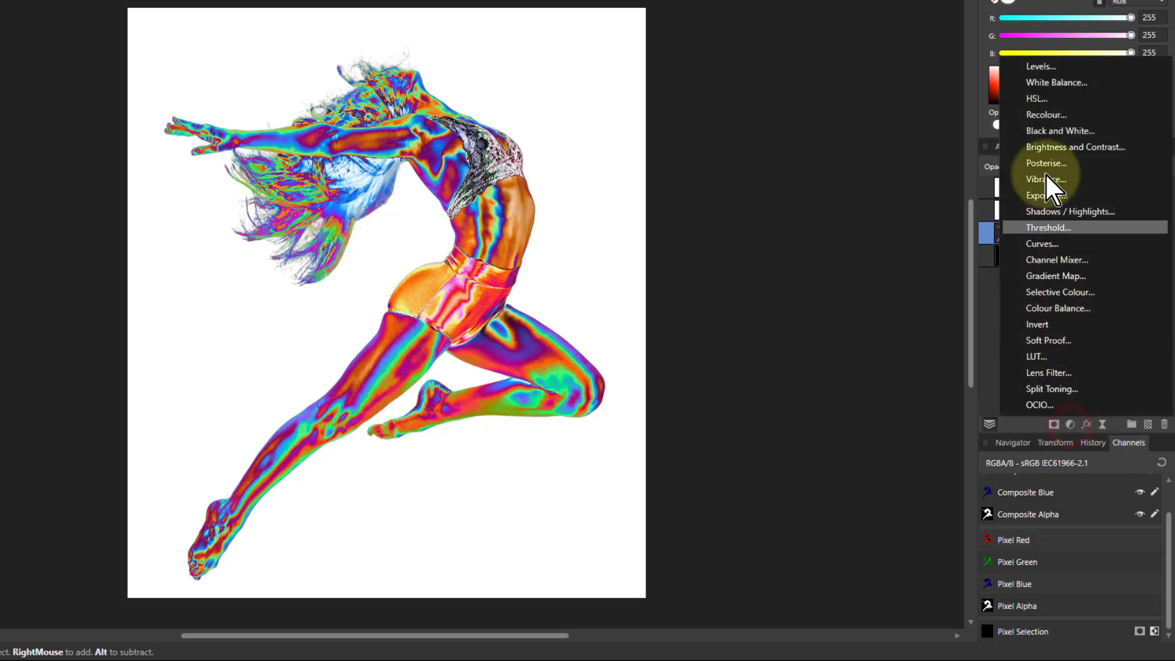
{"action": "left_click", "coordinate": [1048, 128]}
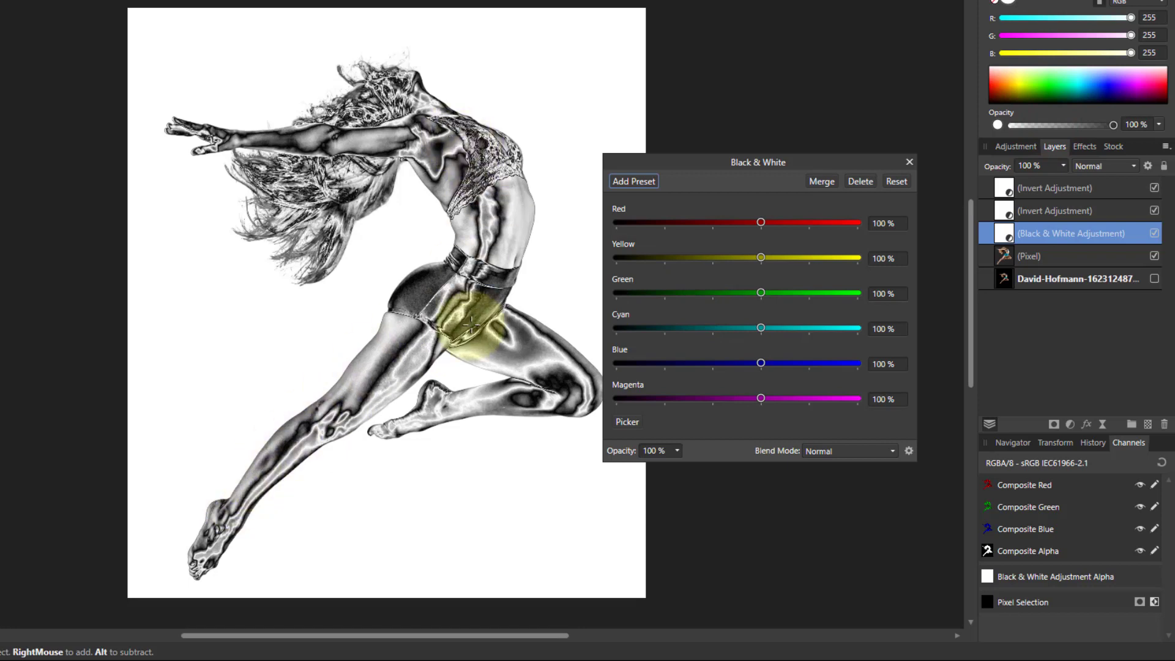
{"action": "left_click", "coordinate": [760, 223]}
{"action": "mouse_move", "coordinate": [760, 223]}
{"action": "left_mouse_down"}
{"action": "mouse_move", "coordinate": [779, 223]}
{"action": "mouse_move", "coordinate": [741, 223]}
{"action": "mouse_move", "coordinate": [761, 232]}
{"action": "left_mouse_up"}
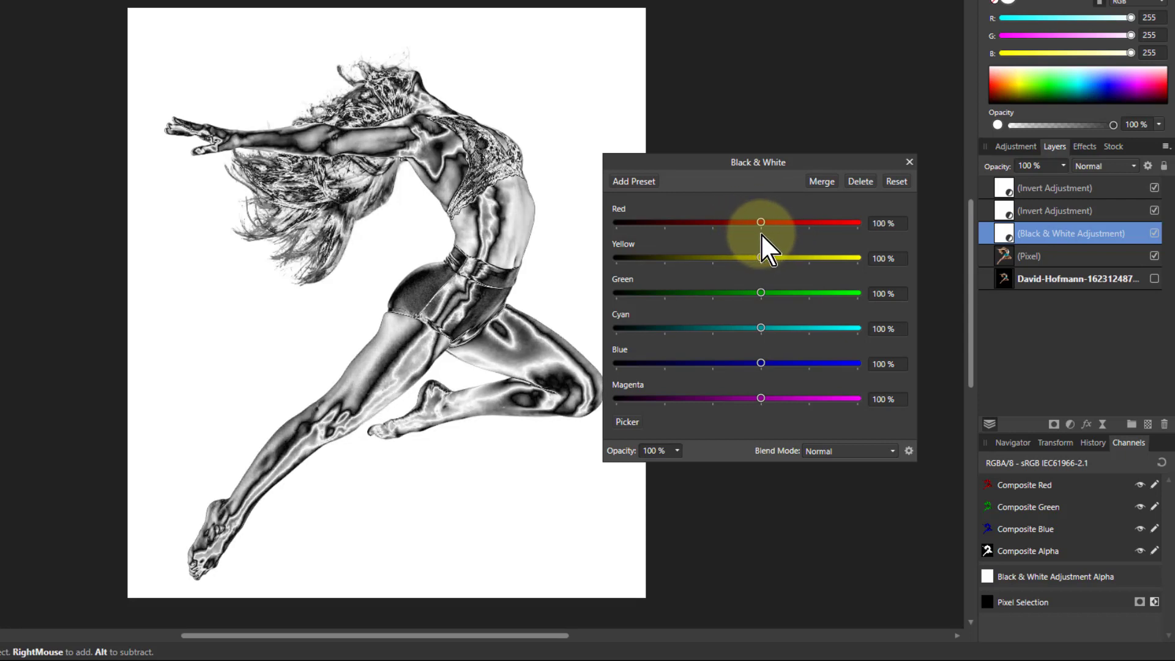
{"action": "left_click", "coordinate": [907, 162]}
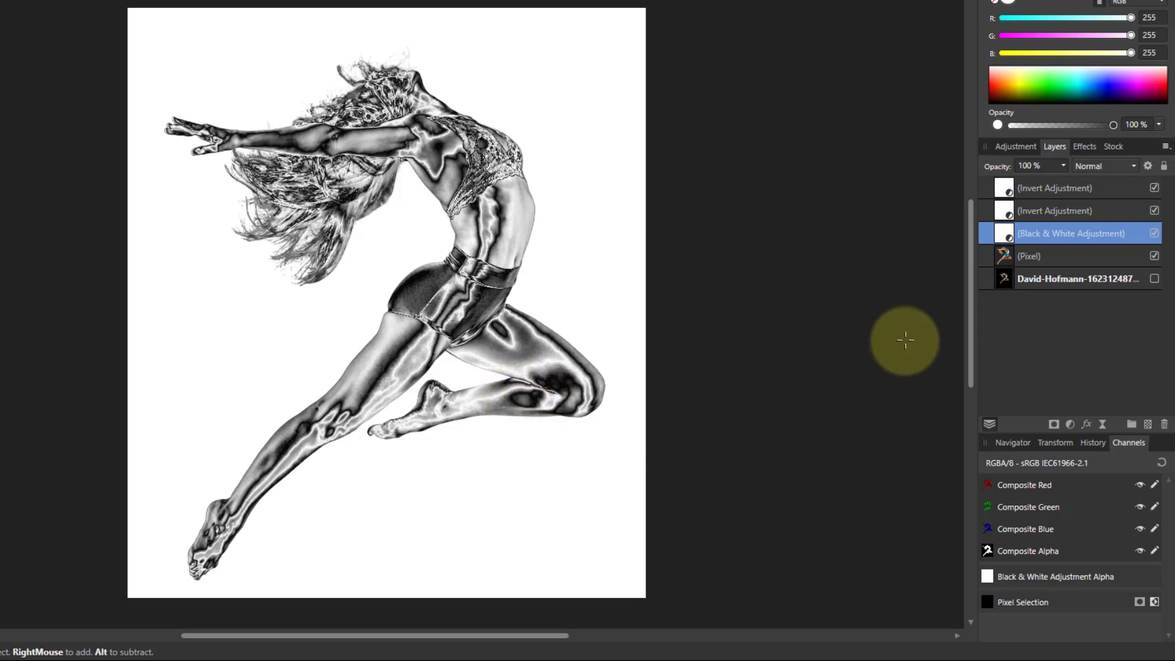
{"action": "left_click", "coordinate": [1009, 188]}
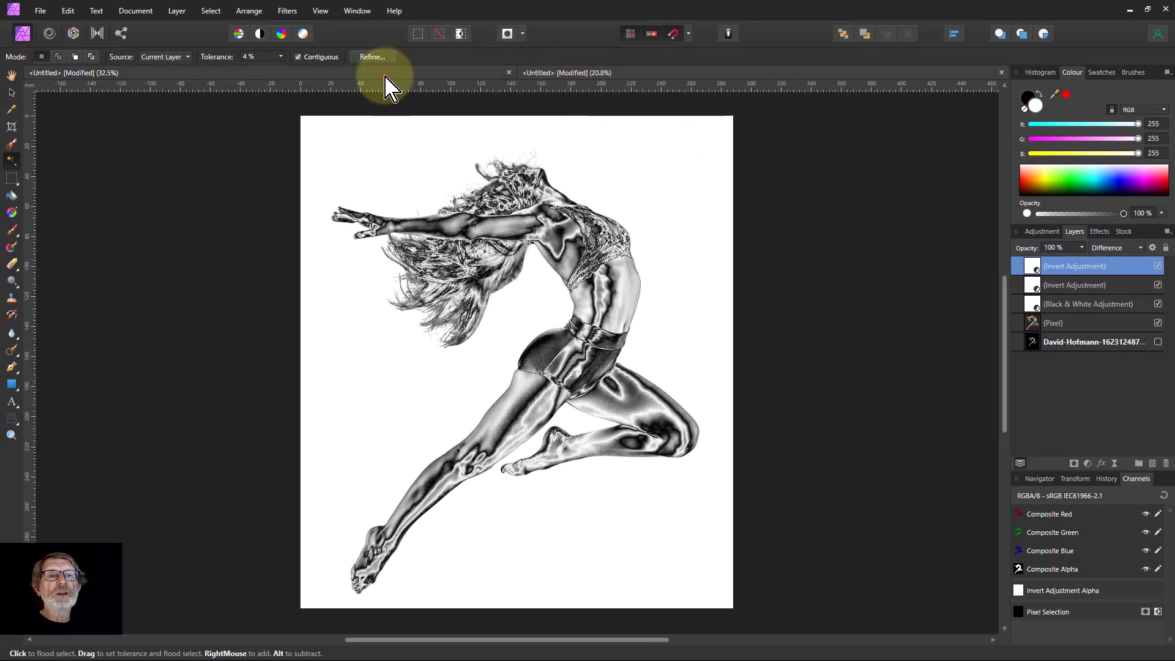
Step: On the gold collage document, show the Info panel and position it over the nugget photo
{"action": "left_click", "coordinate": [380, 71]}
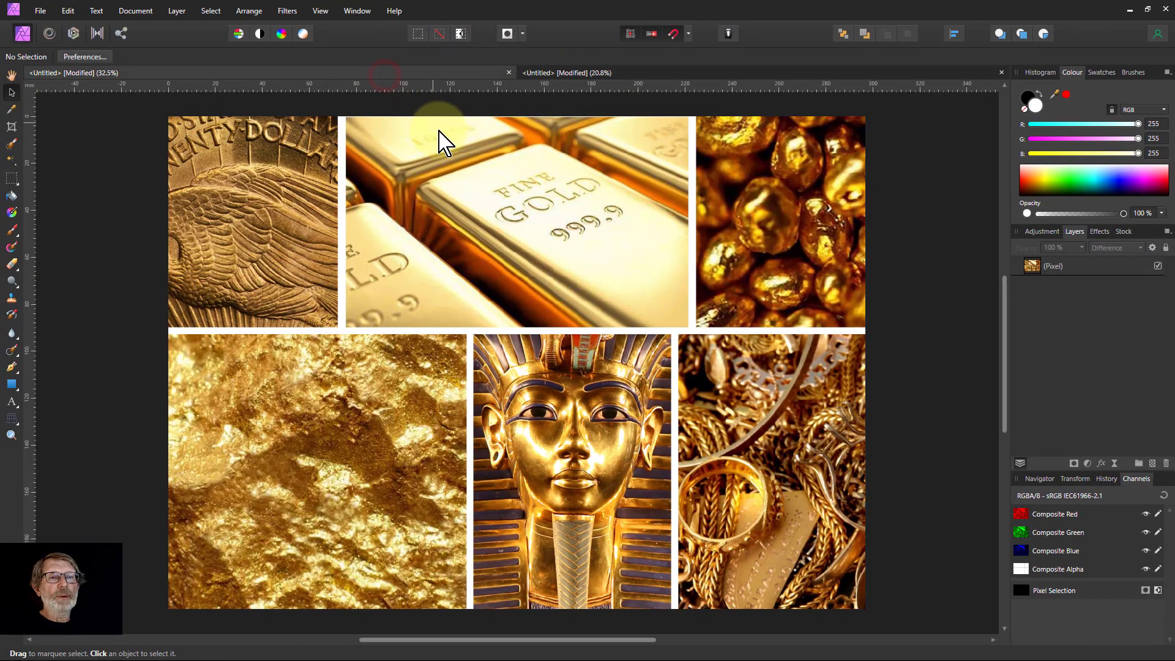
{"action": "left_click", "coordinate": [321, 11]}
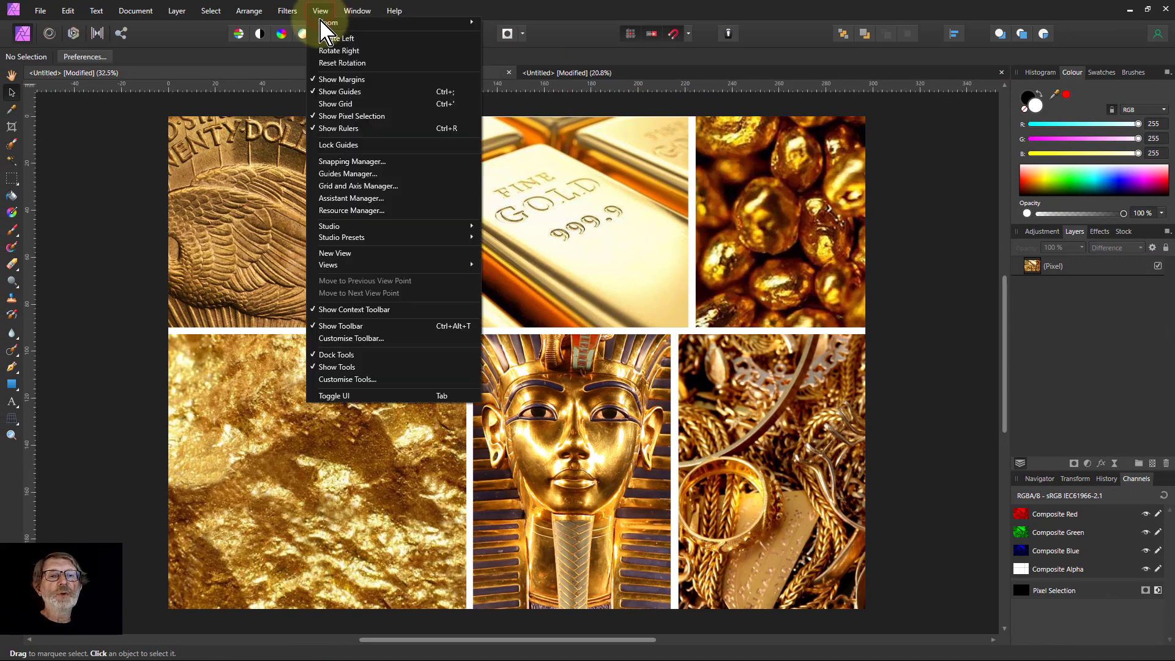
{"action": "left_click", "coordinate": [394, 227]}
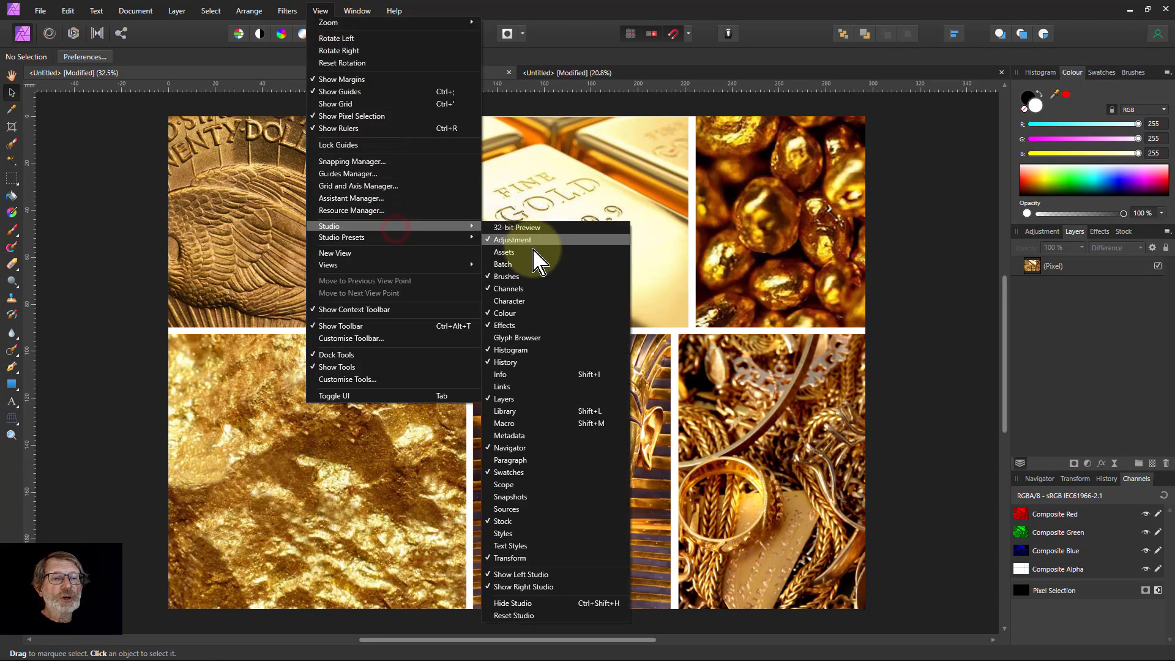
{"action": "left_click", "coordinate": [514, 374]}
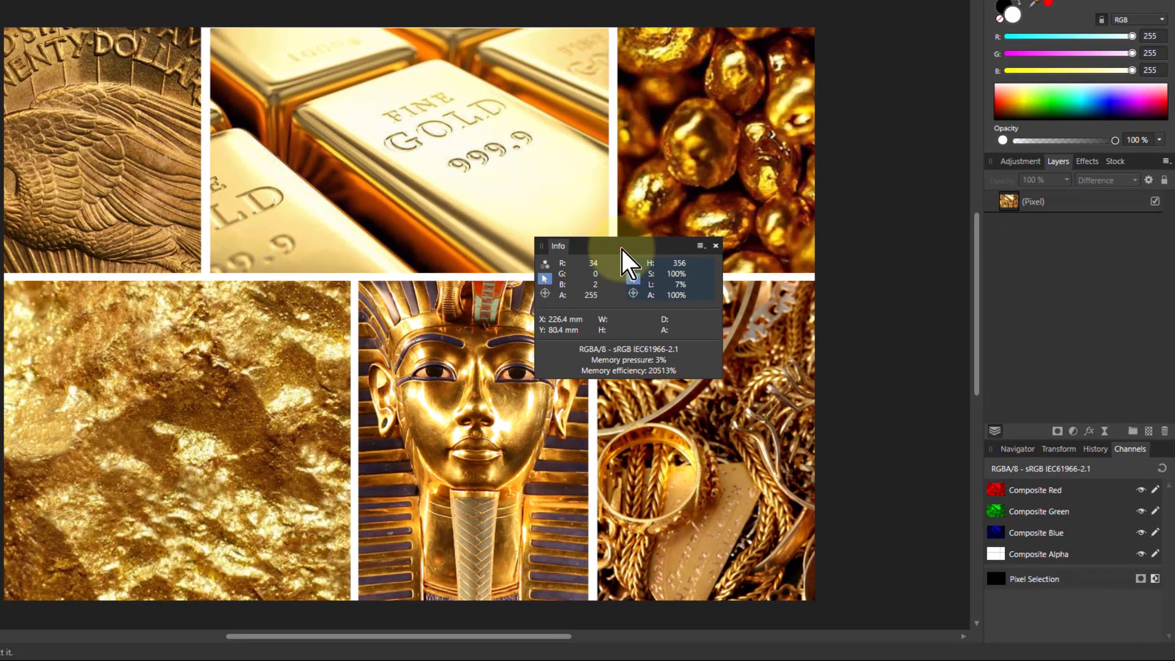
{"action": "left_click_drag", "start_coordinate": [698, 304], "coordinate": [470, 303]}
{"action": "left_click_drag", "start_coordinate": [358, 246], "coordinate": [241, 296]}
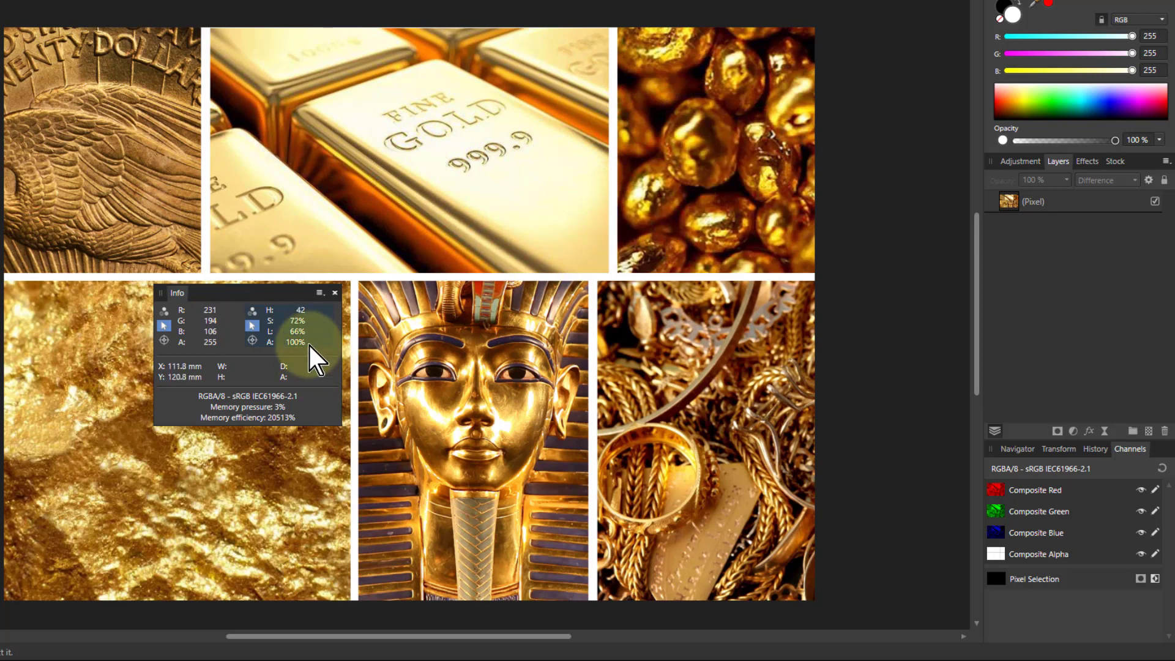
Step: Set the Info panel's second readout to HSL values
{"action": "left_click", "coordinate": [252, 314]}
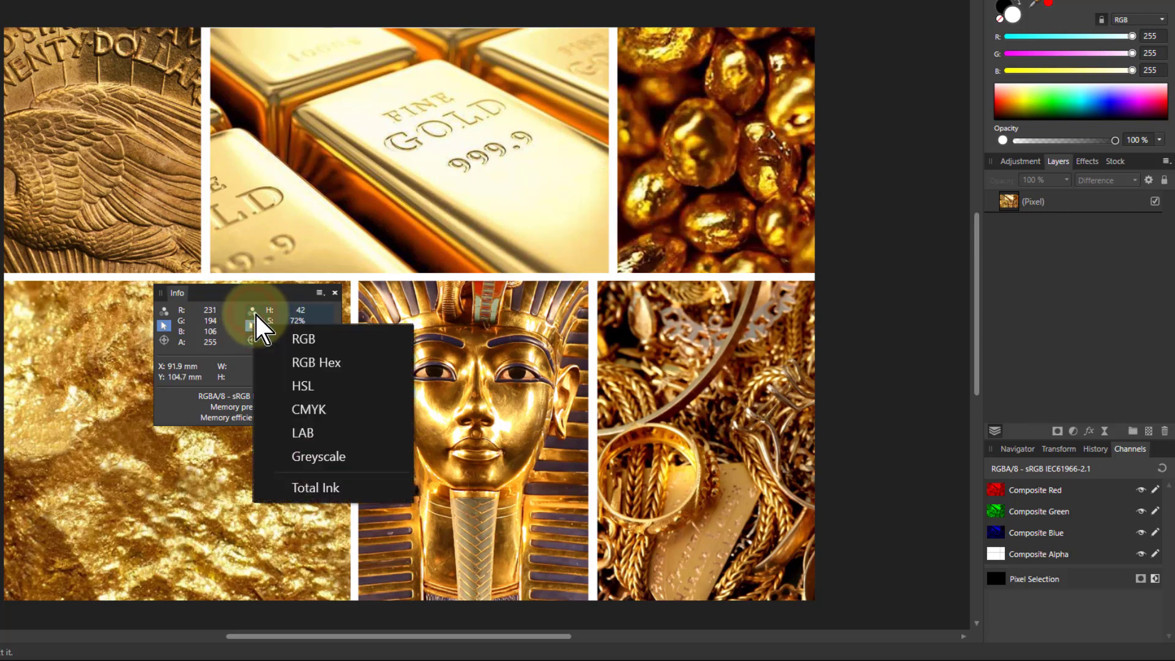
{"action": "left_click", "coordinate": [306, 384]}
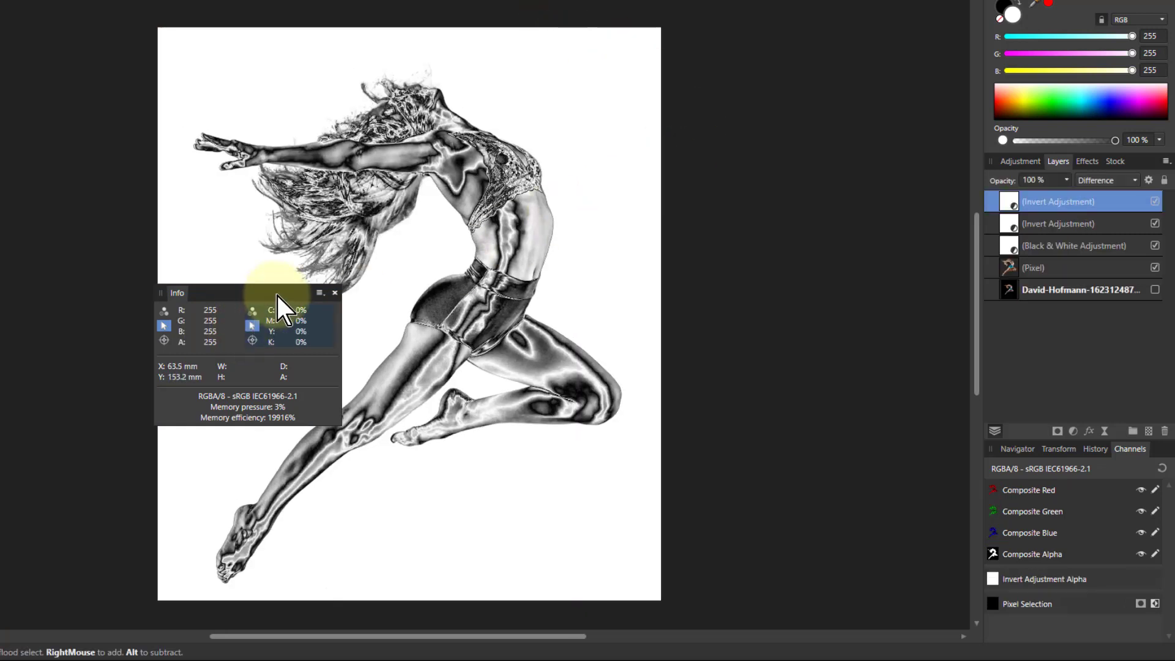
Step: Close the Info panel and add a Gradient Map adjustment on top
{"action": "left_click", "coordinate": [335, 293]}
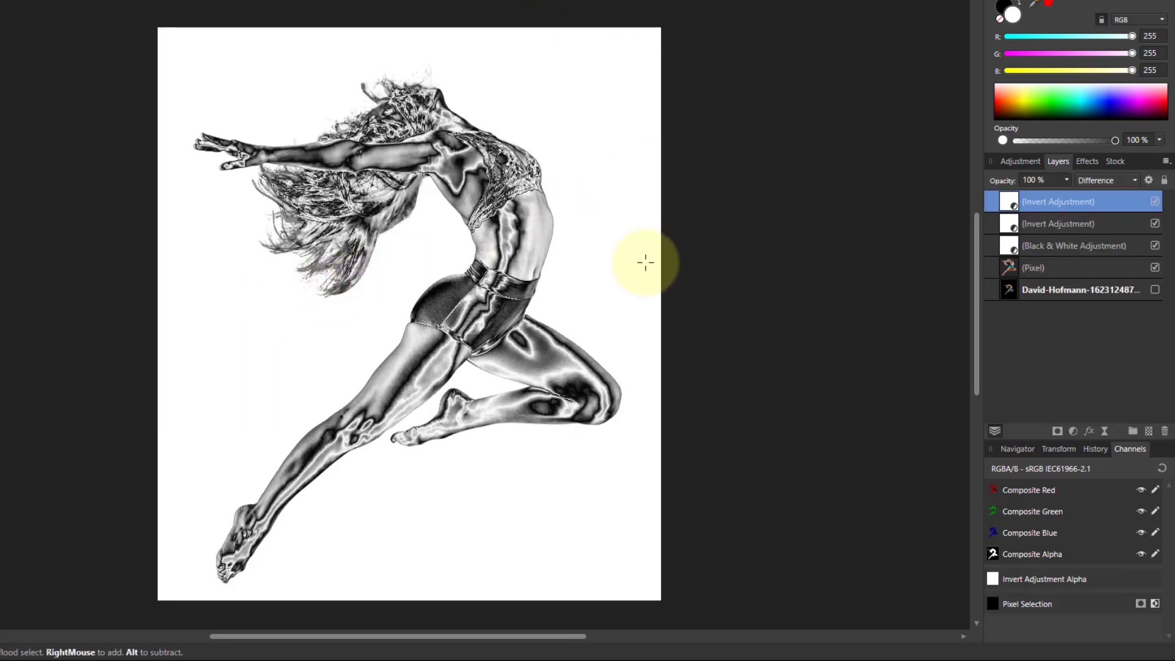
{"action": "left_click", "coordinate": [1074, 432]}
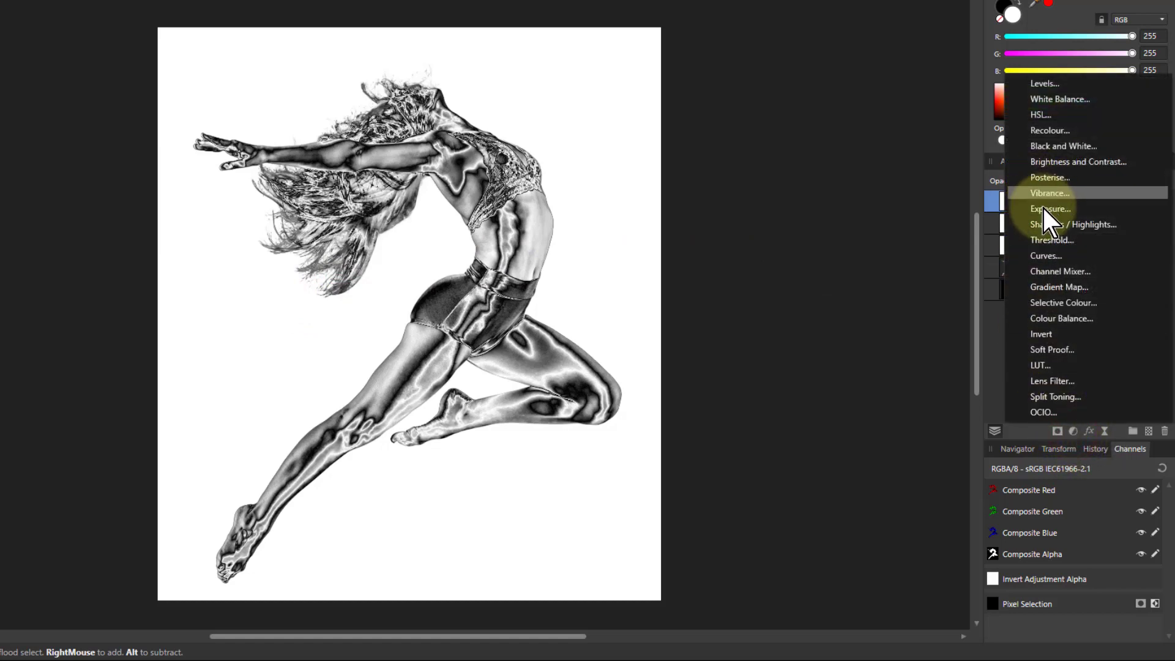
{"action": "left_click", "coordinate": [1055, 290]}
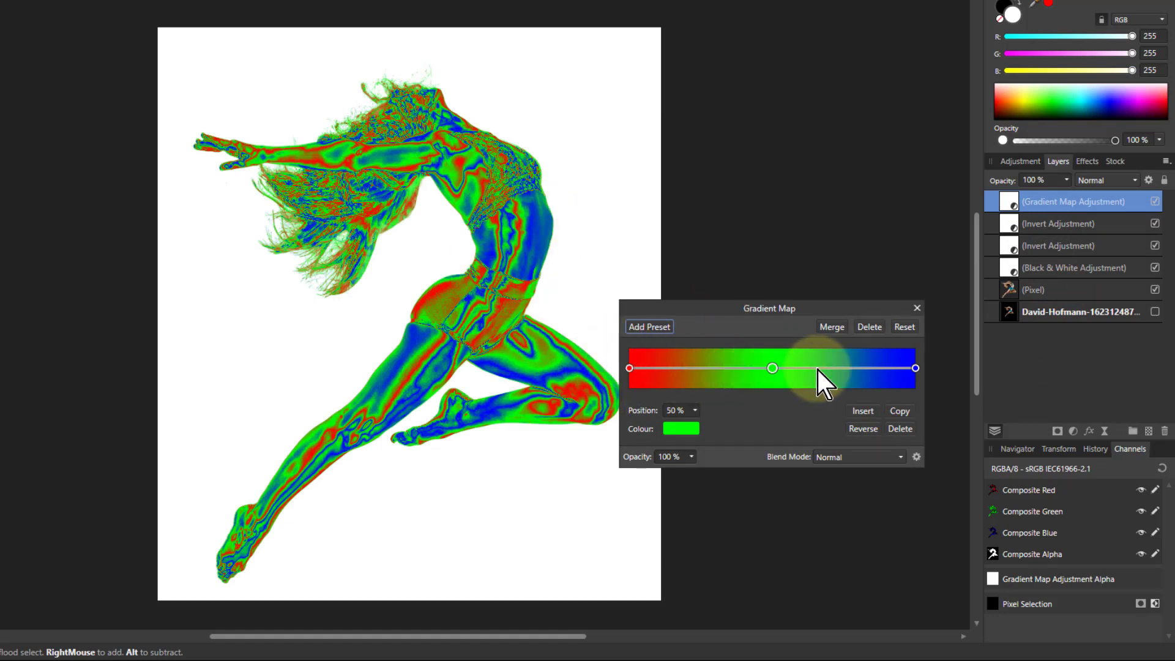
Step: Set the gradient's left stop to dark brown (H30 S100 L12)
{"action": "left_click", "coordinate": [629, 368]}
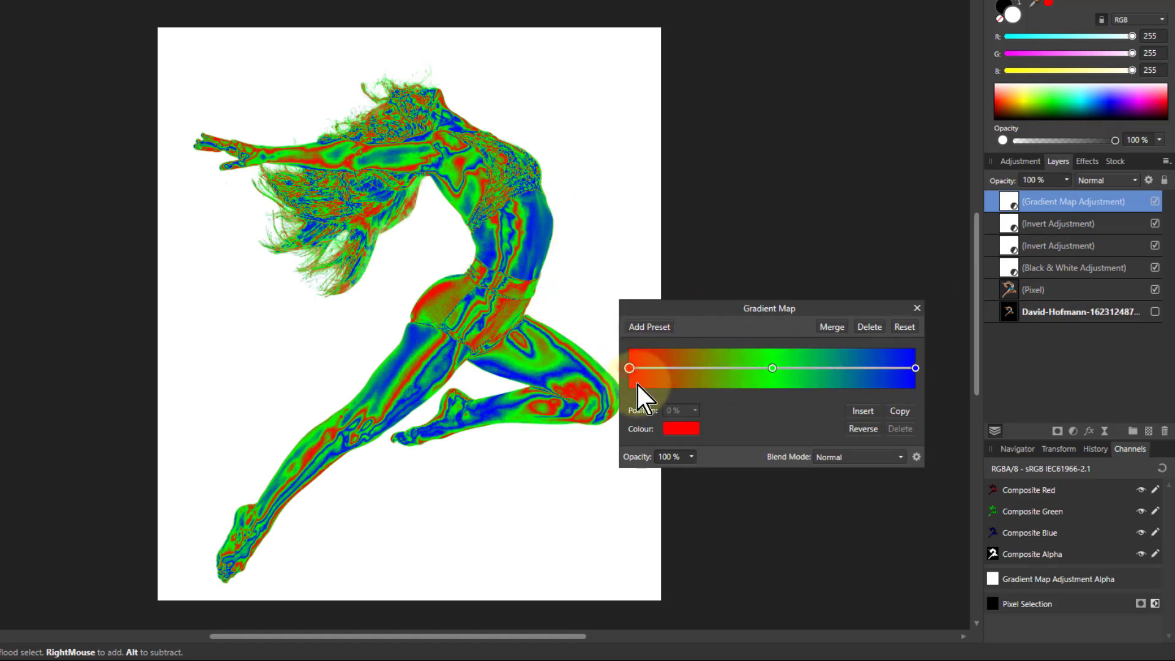
{"action": "left_click", "coordinate": [679, 431]}
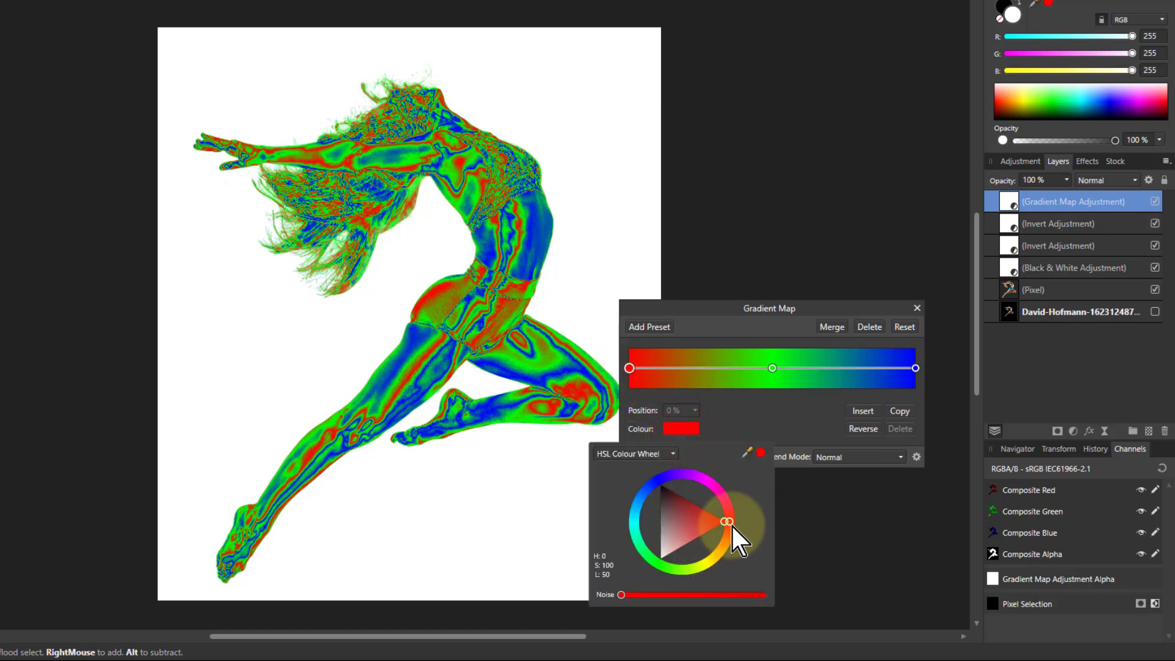
{"action": "left_click_drag", "start_coordinate": [733, 527], "coordinate": [744, 559]}
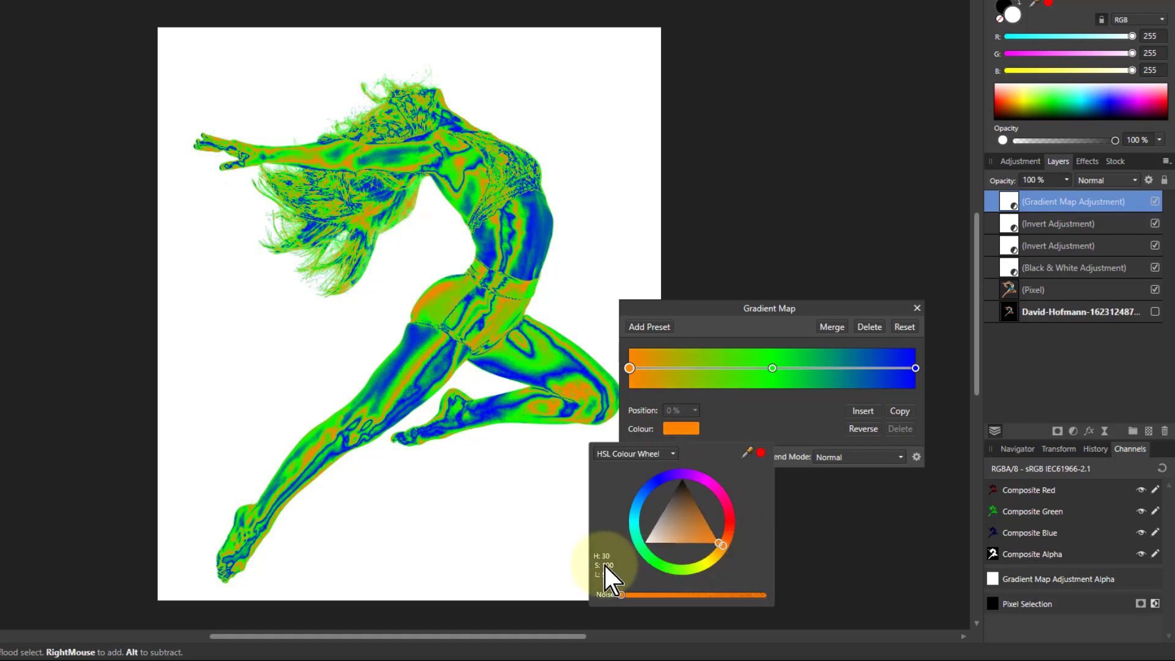
{"action": "left_click_drag", "start_coordinate": [676, 509], "coordinate": [694, 499]}
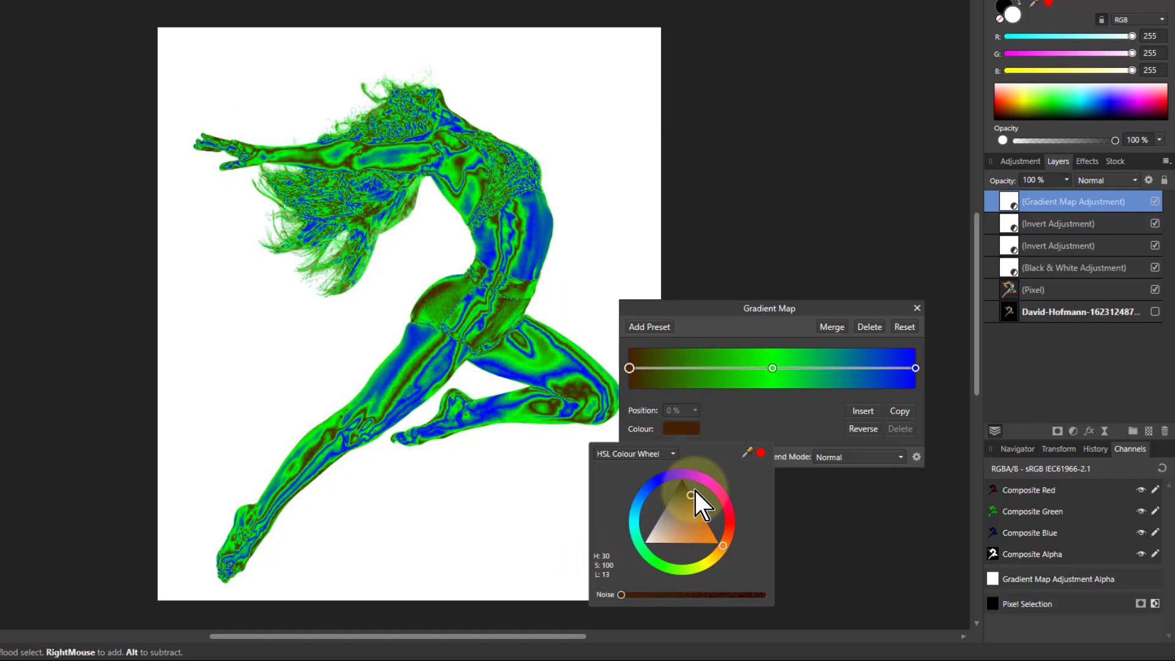
{"action": "left_click_drag", "start_coordinate": [694, 488], "coordinate": [694, 487]}
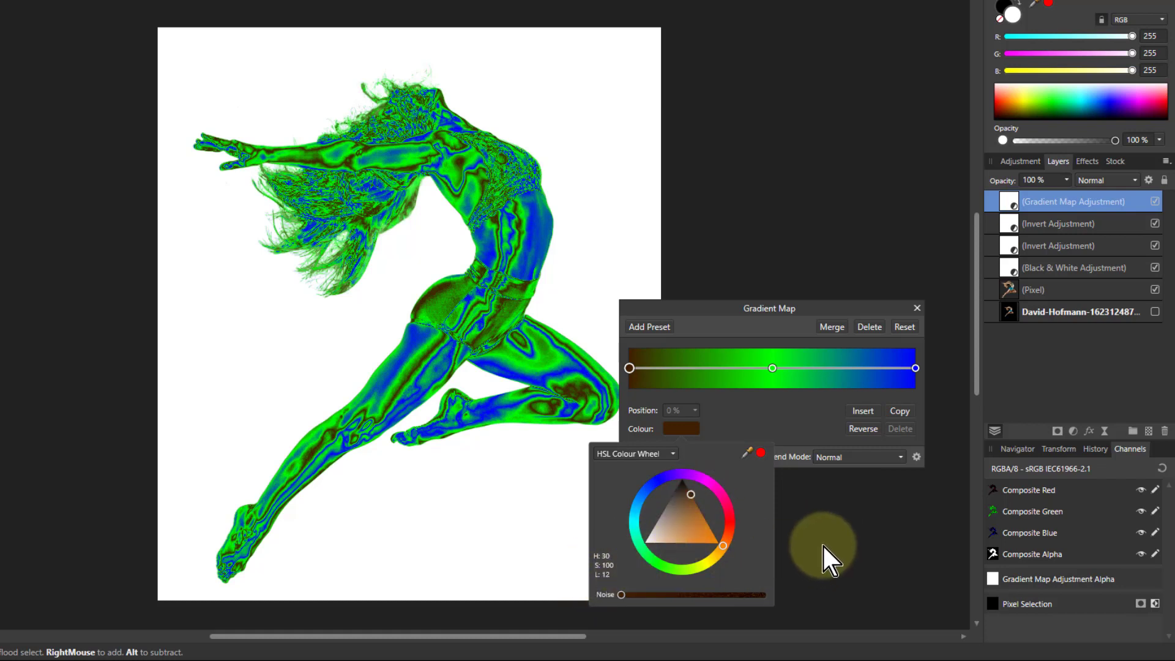
Step: Set the gradient's middle stop to an orange-gold colour
{"action": "left_click", "coordinate": [773, 368]}
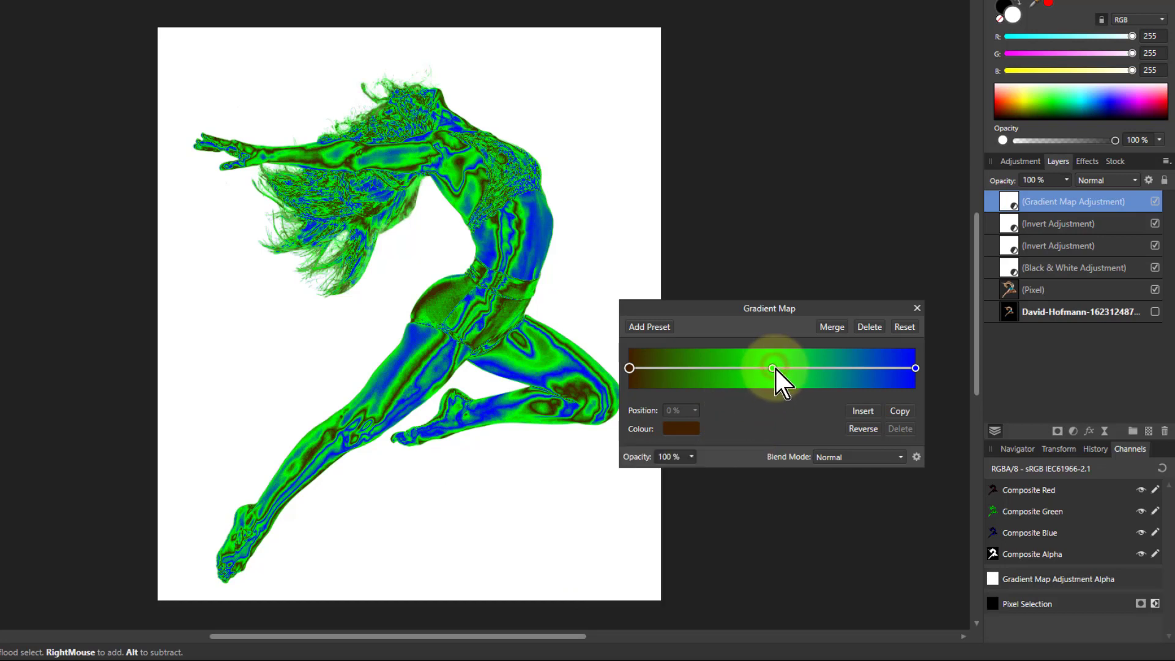
{"action": "left_click", "coordinate": [680, 428]}
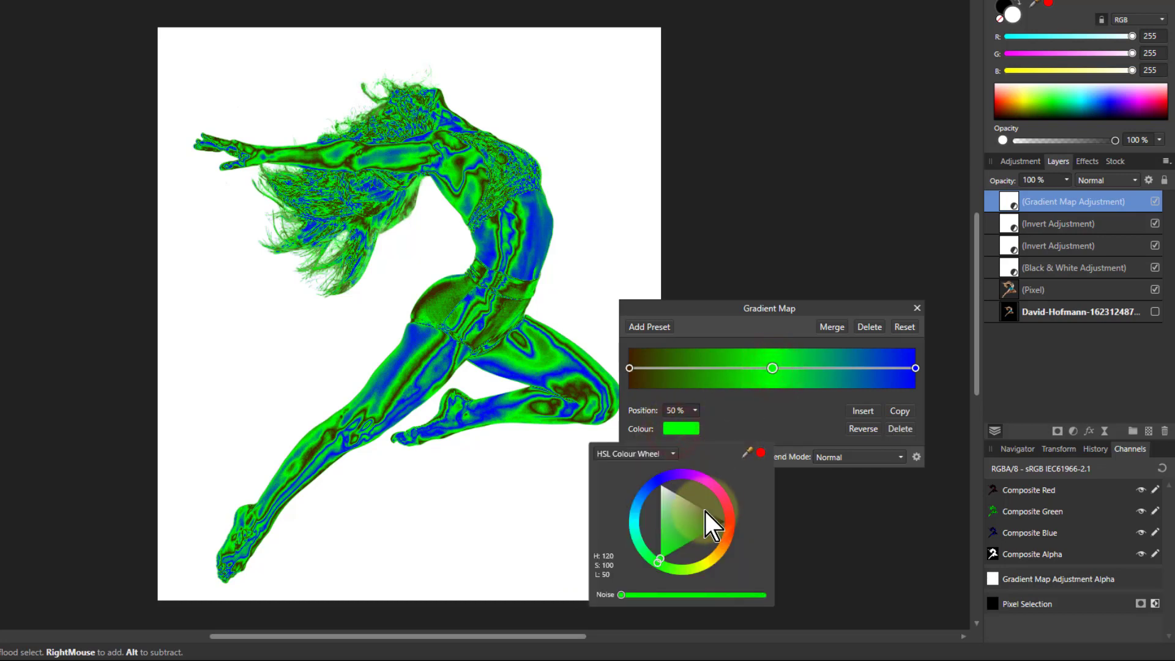
{"action": "left_click", "coordinate": [716, 555]}
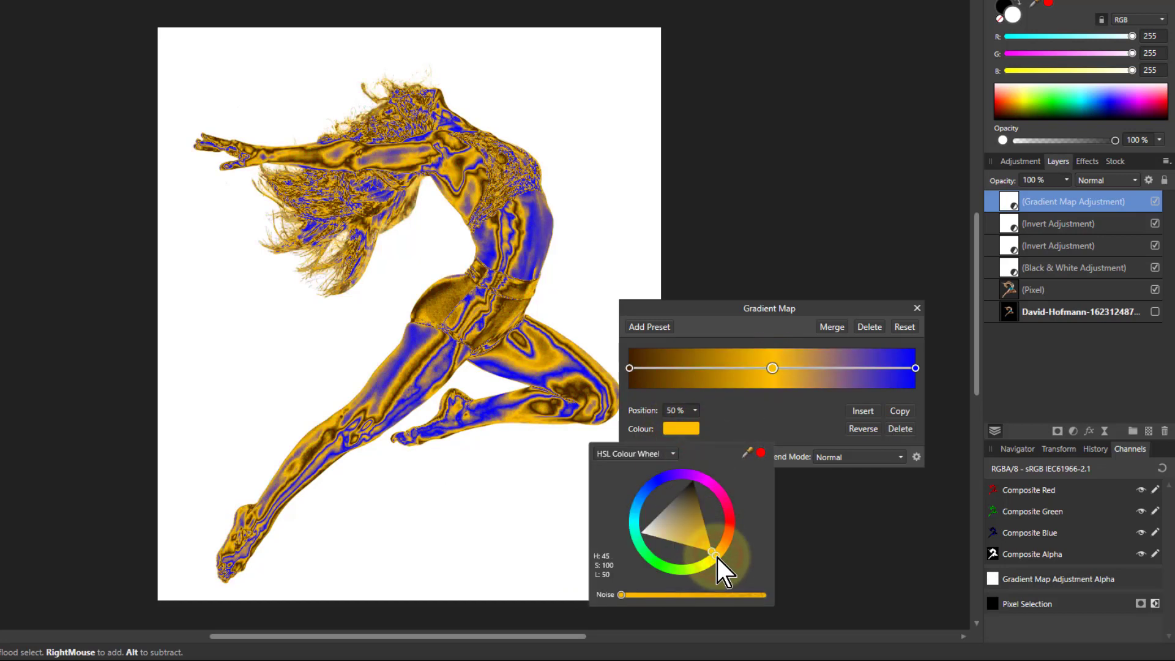
{"action": "left_click_drag", "start_coordinate": [716, 555], "coordinate": [722, 558]}
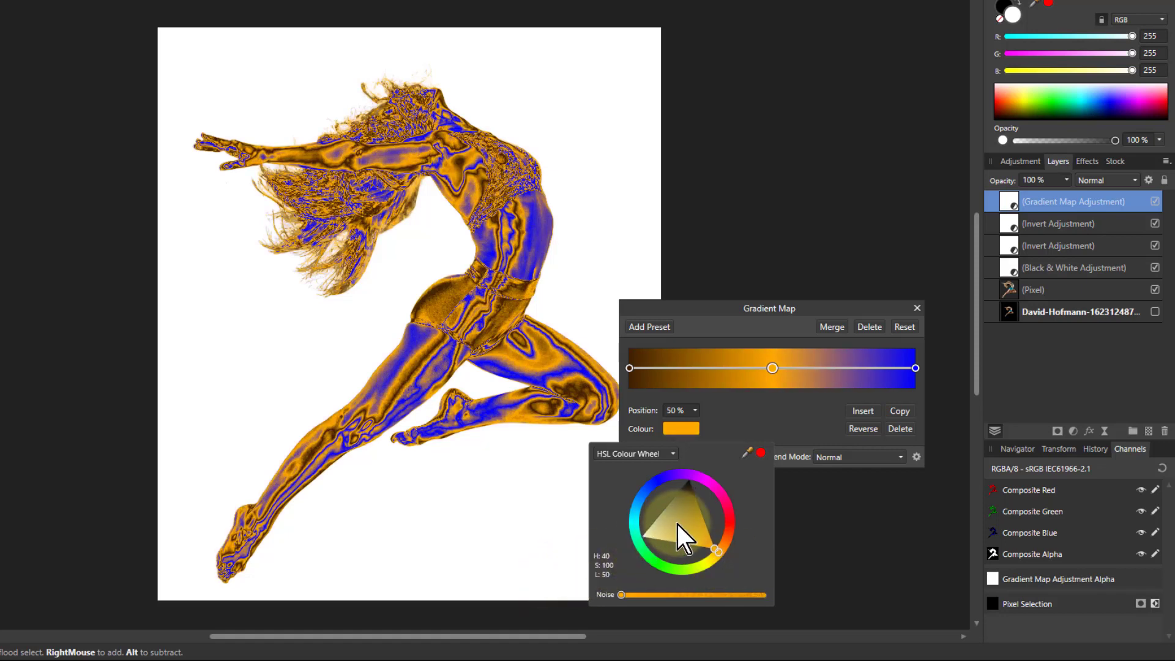
{"action": "left_click_drag", "start_coordinate": [678, 524], "coordinate": [717, 550]}
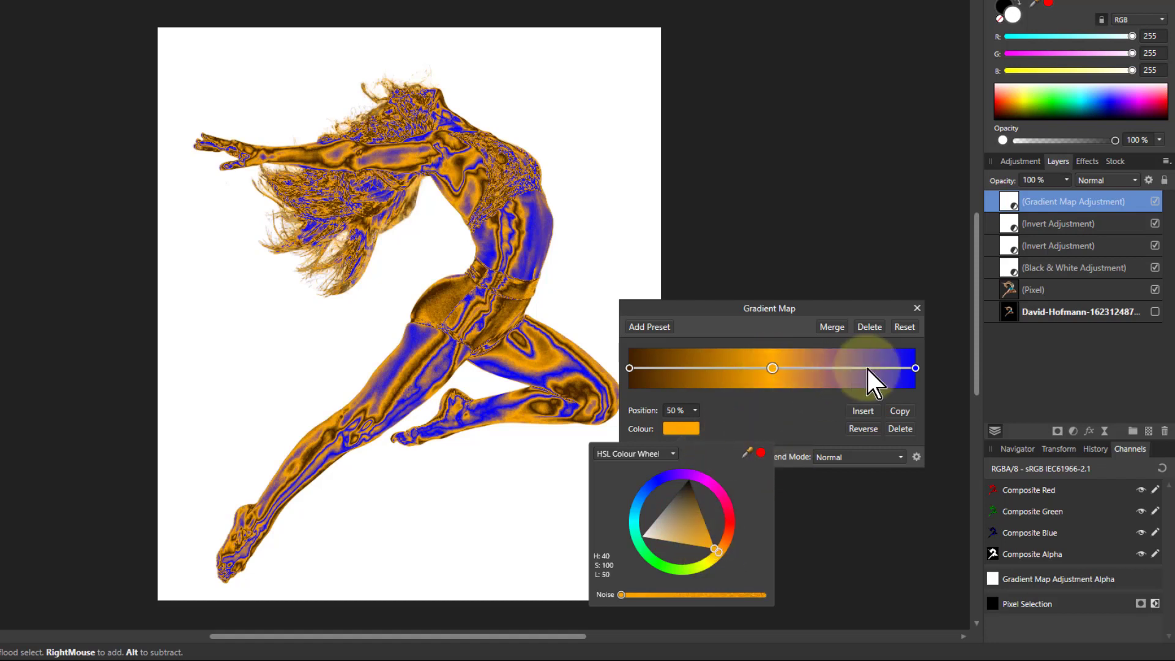
{"action": "left_click", "coordinate": [915, 368]}
Step: Set the gradient's right stop to pale cream (H50 S100 L91) and close the editor
{"action": "left_click", "coordinate": [915, 369]}
{"action": "left_click", "coordinate": [675, 432]}
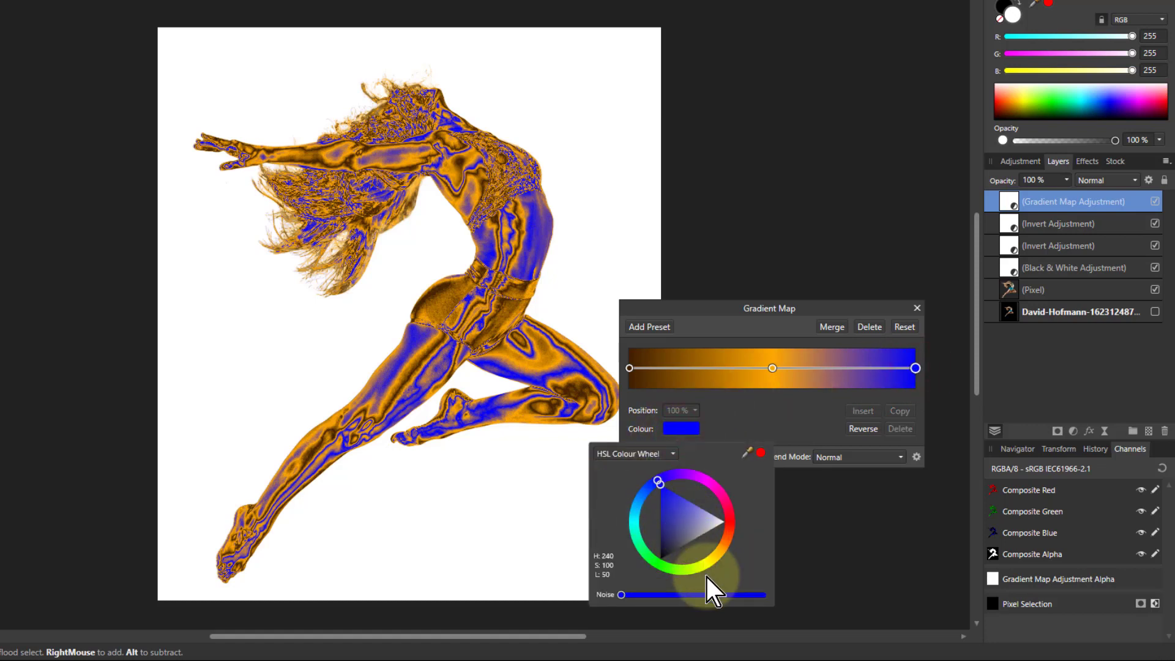
{"action": "left_click_drag", "start_coordinate": [706, 565], "coordinate": [718, 567]}
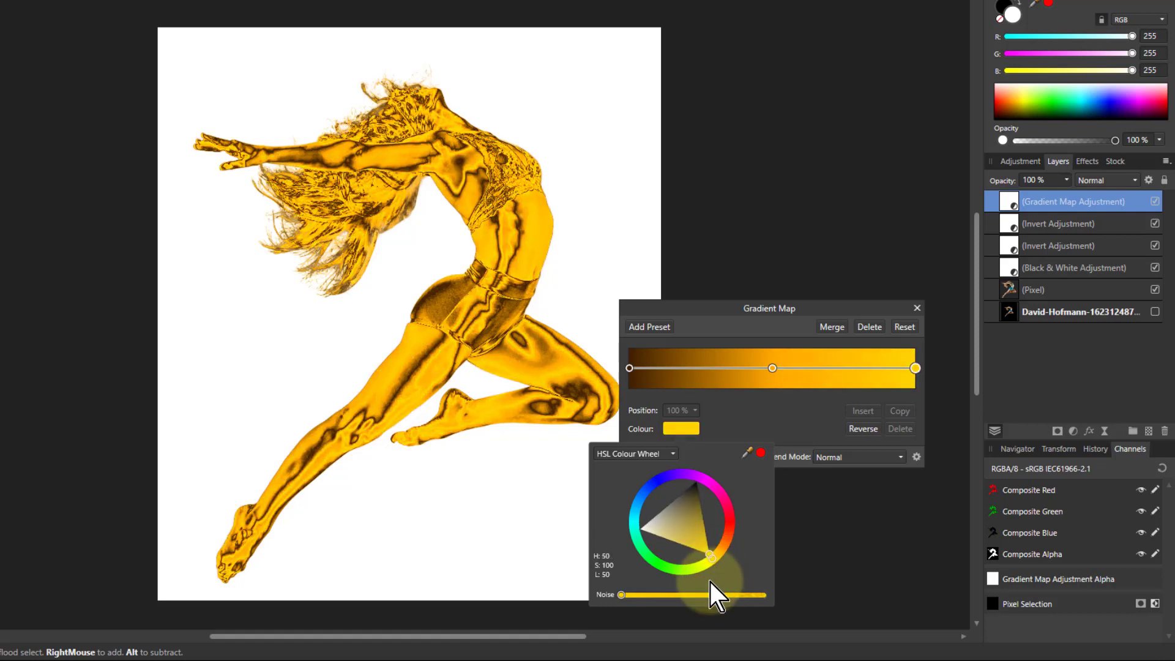
{"action": "mouse_move", "coordinate": [678, 505]}
{"action": "left_mouse_down"}
{"action": "mouse_move", "coordinate": [671, 528]}
{"action": "mouse_move", "coordinate": [652, 535]}
{"action": "mouse_move", "coordinate": [676, 538]}
{"action": "mouse_move", "coordinate": [651, 537]}
{"action": "left_mouse_up"}
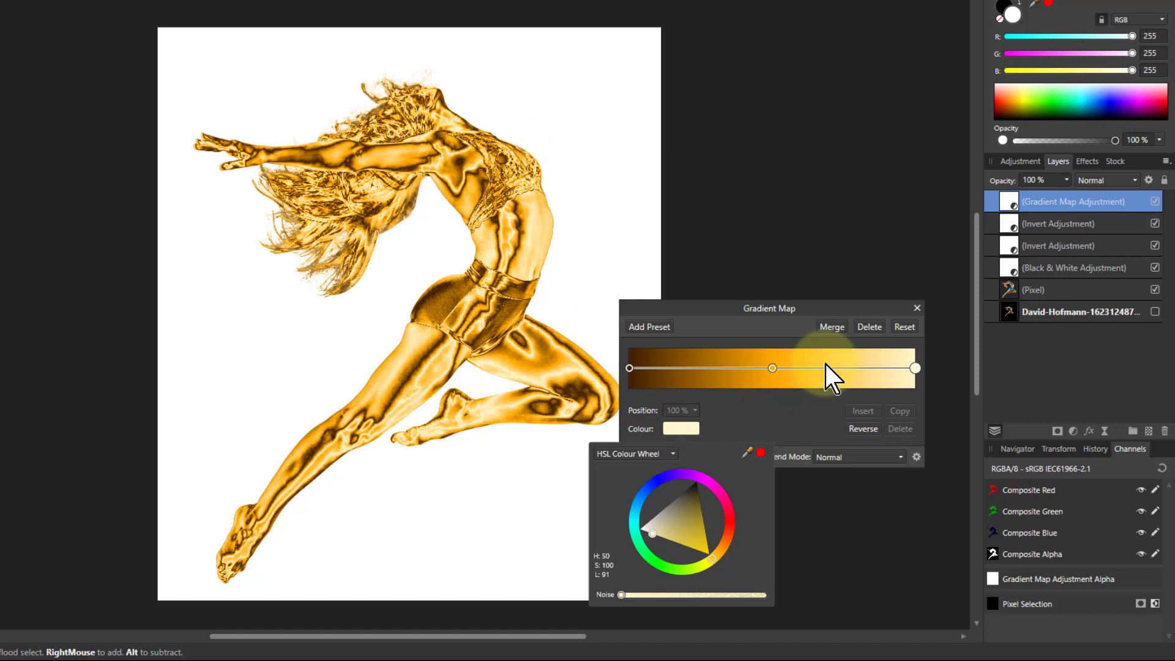
{"action": "left_click", "coordinate": [684, 430]}
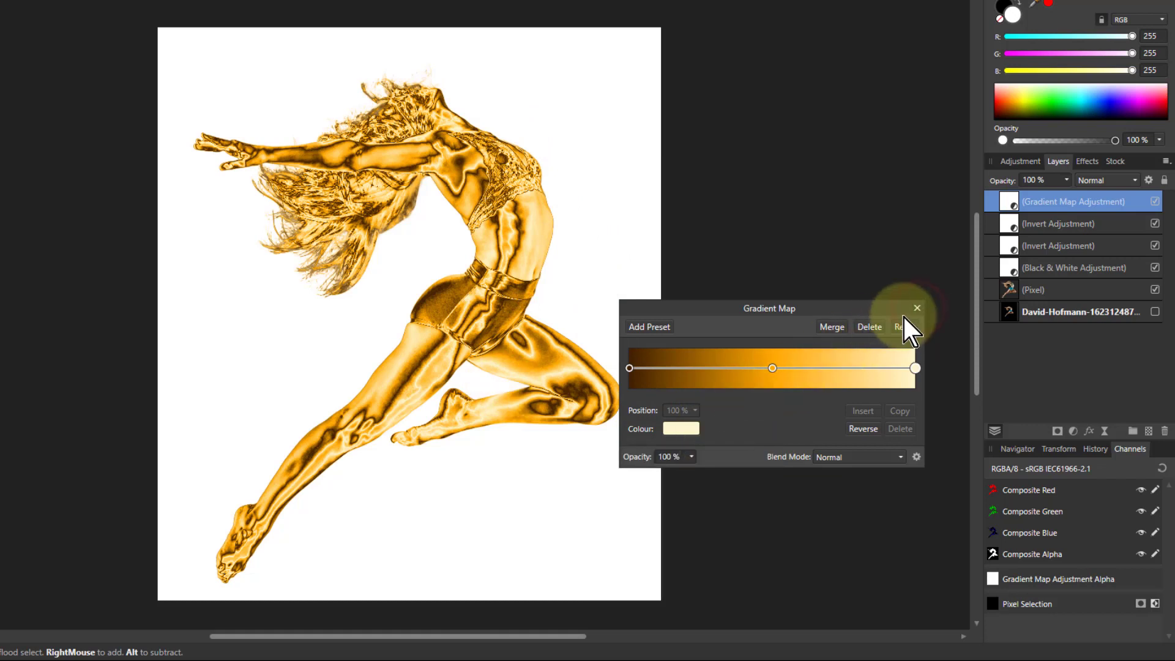
{"action": "left_click", "coordinate": [916, 308]}
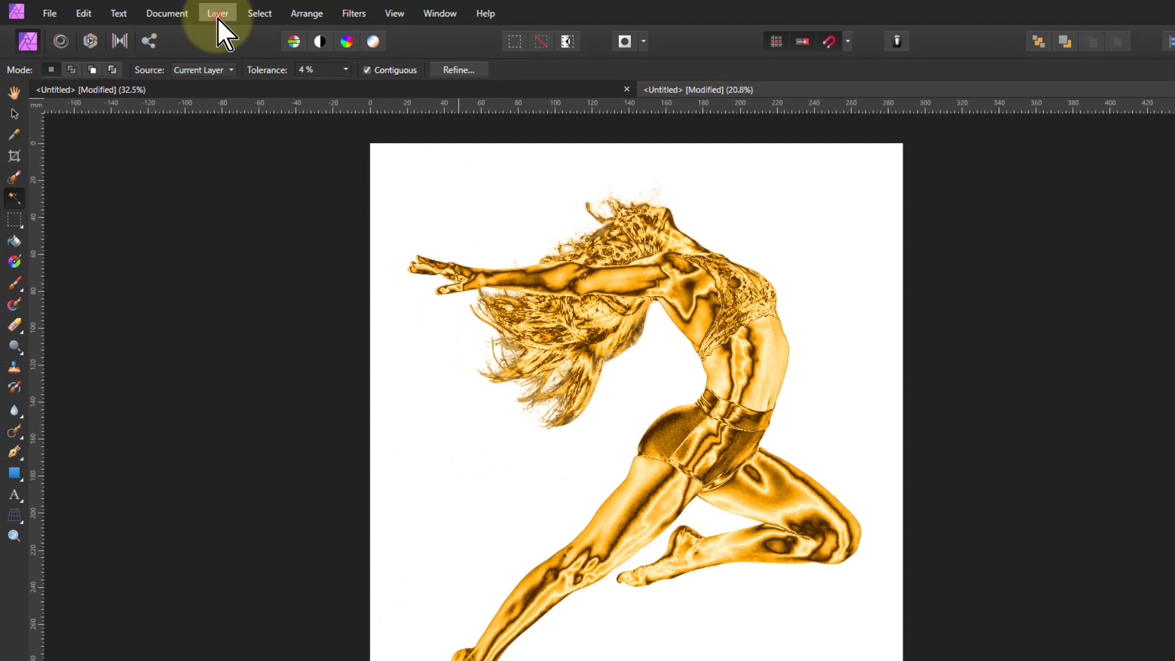
Step: Add a new white Fill layer at the top of the layer stack
{"action": "left_click", "coordinate": [218, 17]}
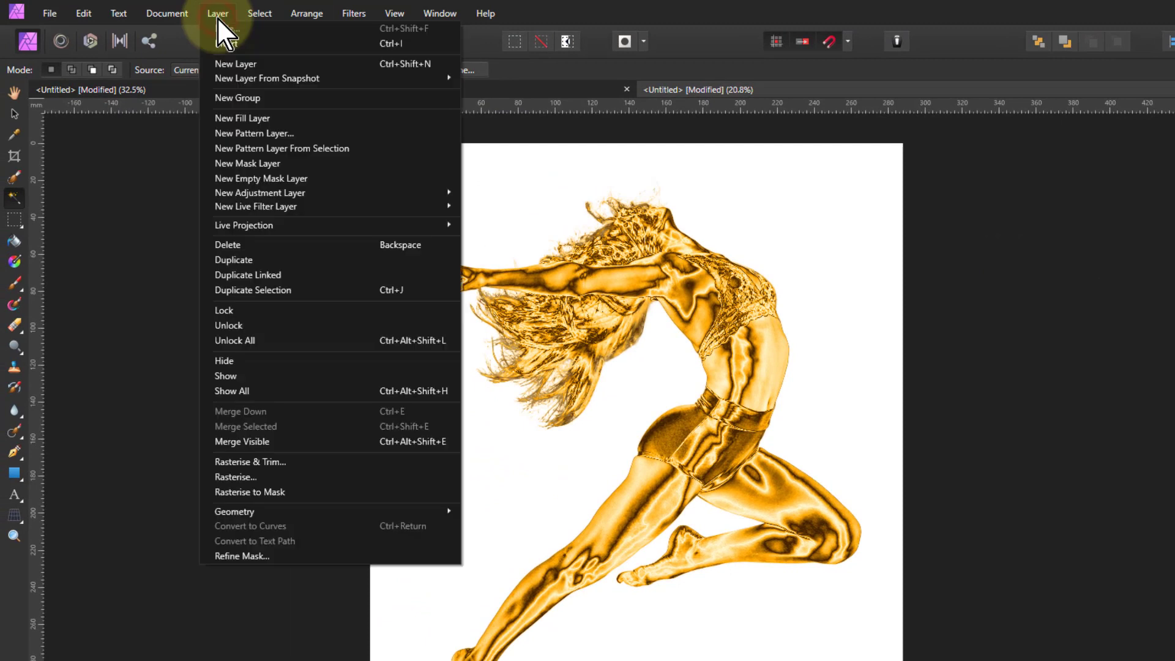
{"action": "left_click", "coordinate": [233, 116]}
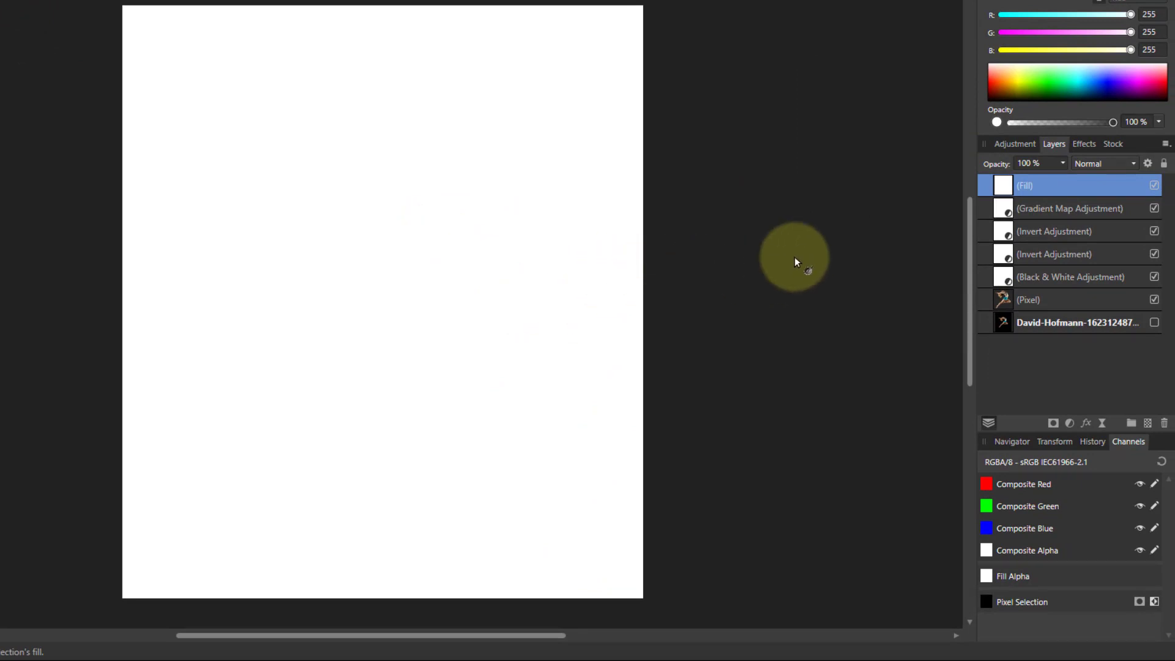
Step: Shape the Fill layer's underlying blend range into a smooth, non-linear curve (In 85.7%, Out 5.5%)
{"action": "left_click", "coordinate": [1147, 163]}
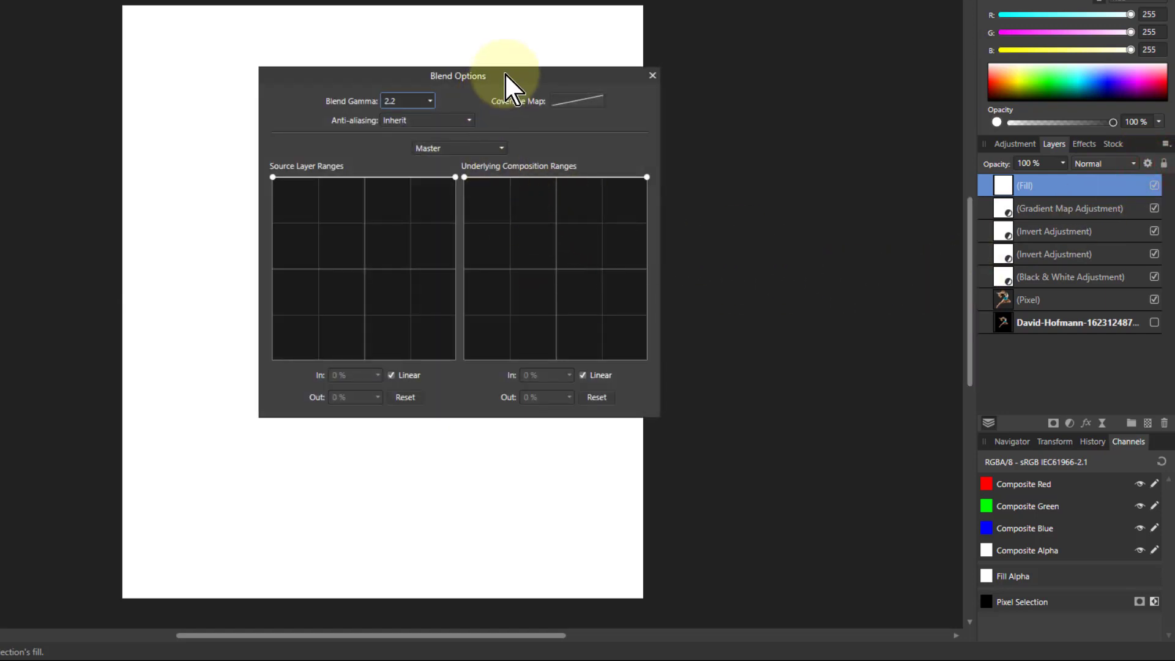
{"action": "left_click_drag", "start_coordinate": [504, 72], "coordinate": [700, 211]}
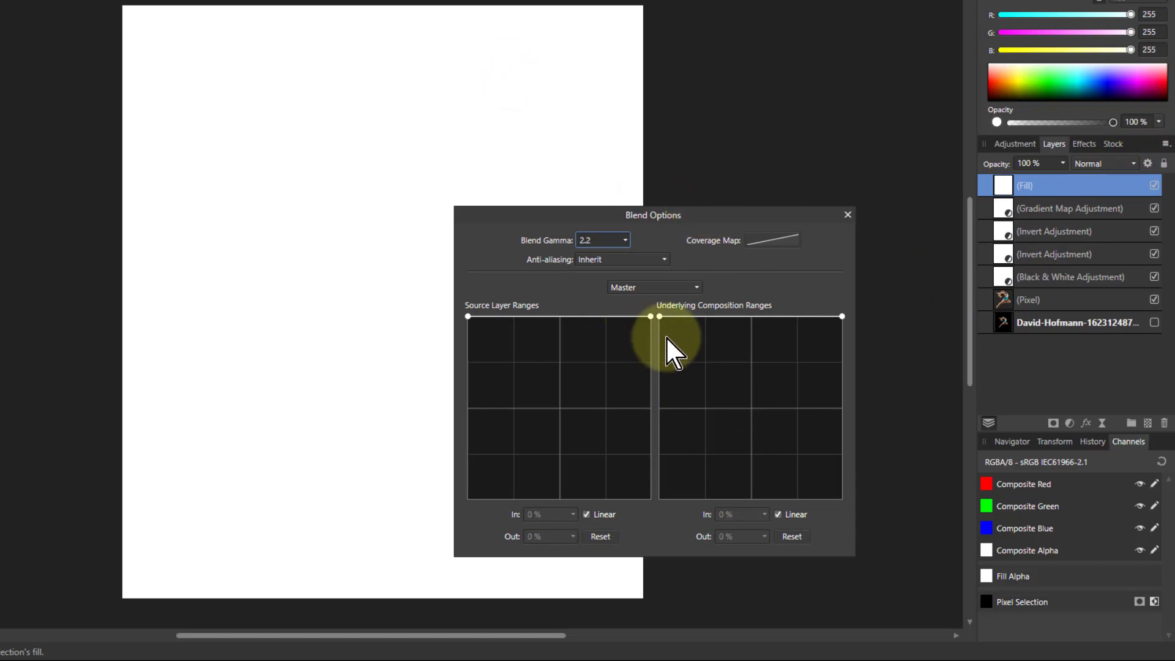
{"action": "left_click_drag", "start_coordinate": [659, 317], "coordinate": [809, 508]}
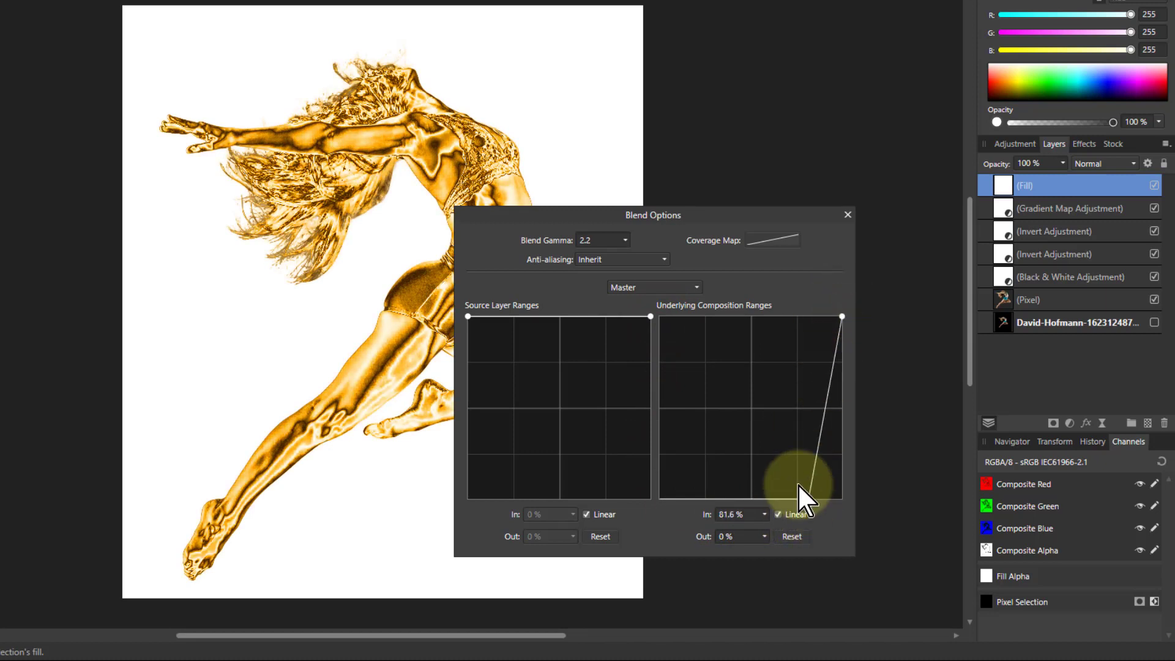
{"action": "left_click", "coordinate": [791, 513]}
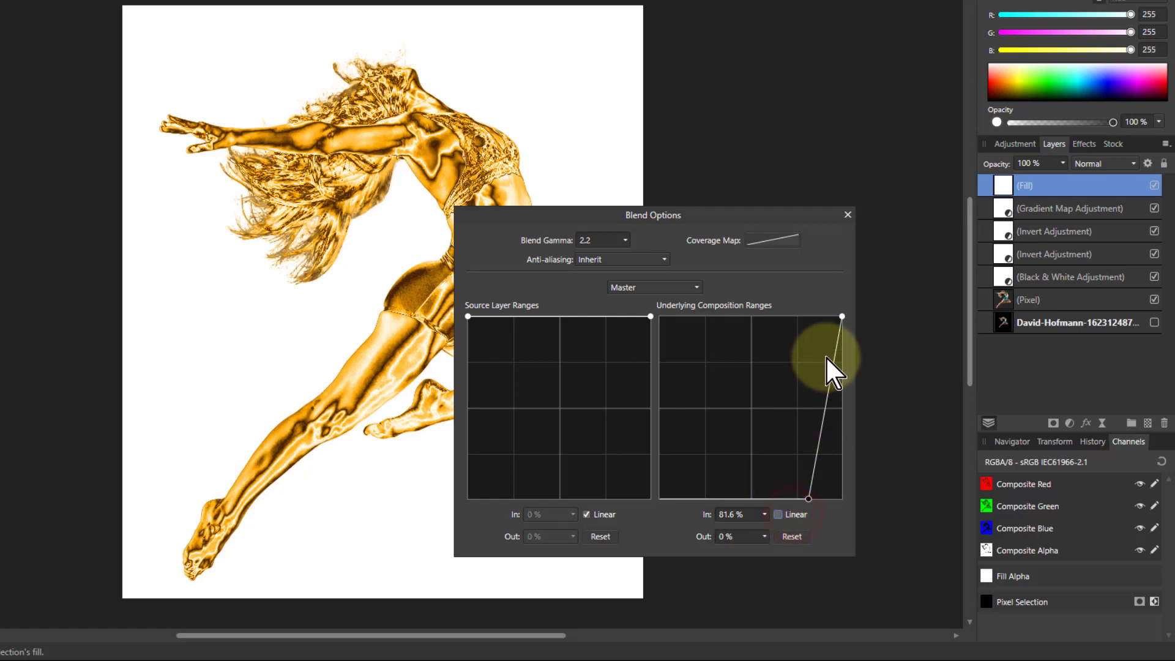
{"action": "left_click_drag", "start_coordinate": [839, 331], "coordinate": [835, 321]}
{"action": "left_click_drag", "start_coordinate": [818, 493], "coordinate": [816, 489]}
{"action": "left_click_drag", "start_coordinate": [556, 219], "coordinate": [640, 259]}
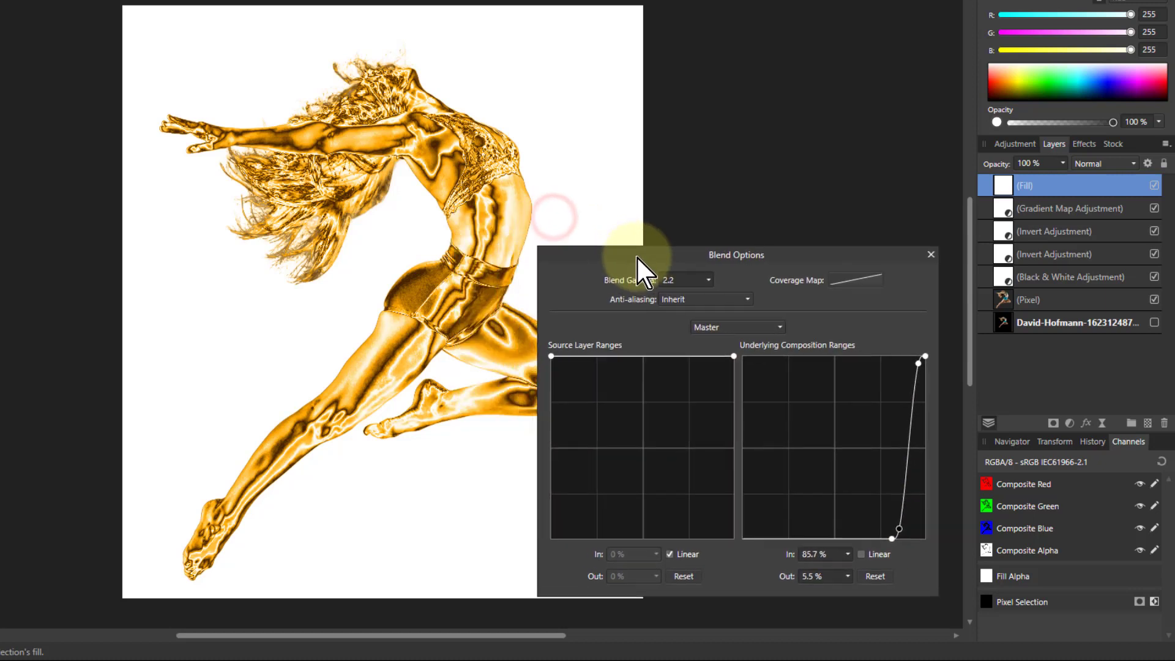
Step: Compare the Fill layer hidden versus shown, then close the blend range settings
{"action": "left_click", "coordinate": [1154, 184]}
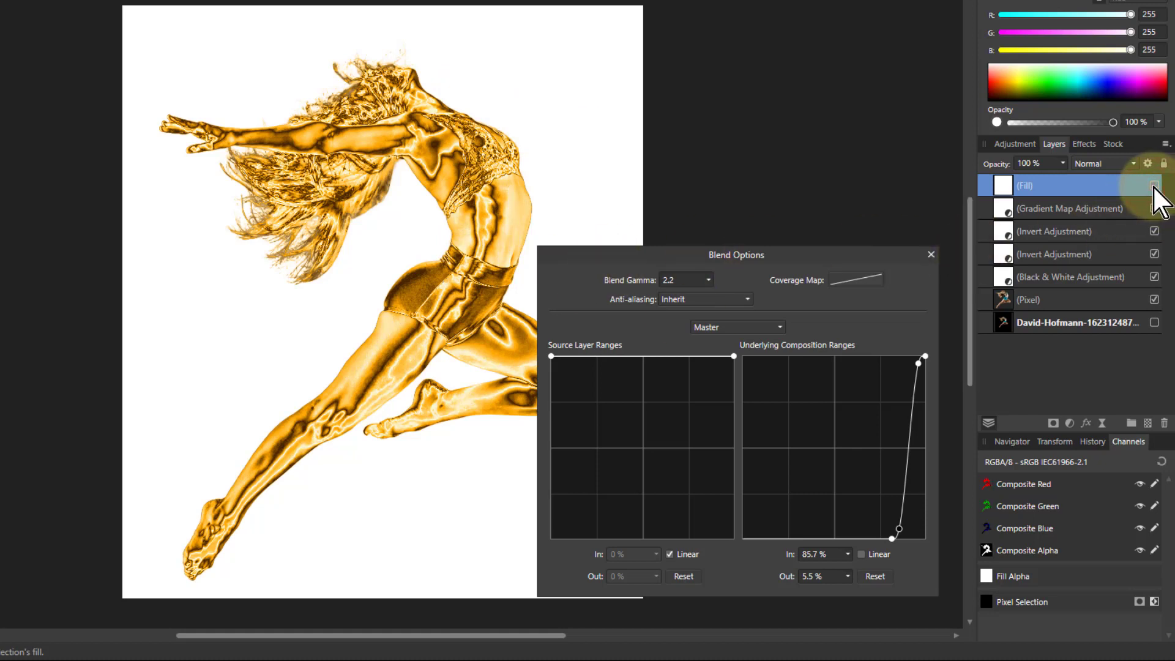
{"action": "left_click", "coordinate": [1154, 185]}
{"action": "left_click", "coordinate": [1153, 184]}
{"action": "left_click", "coordinate": [1153, 185]}
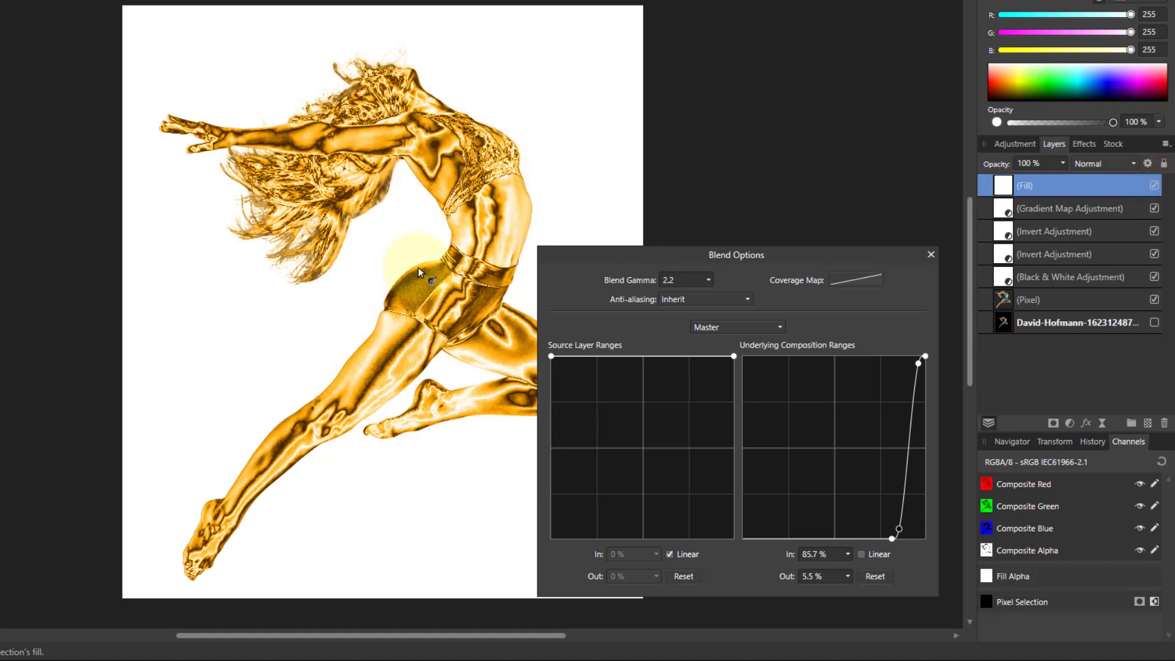
{"action": "left_click", "coordinate": [931, 254]}
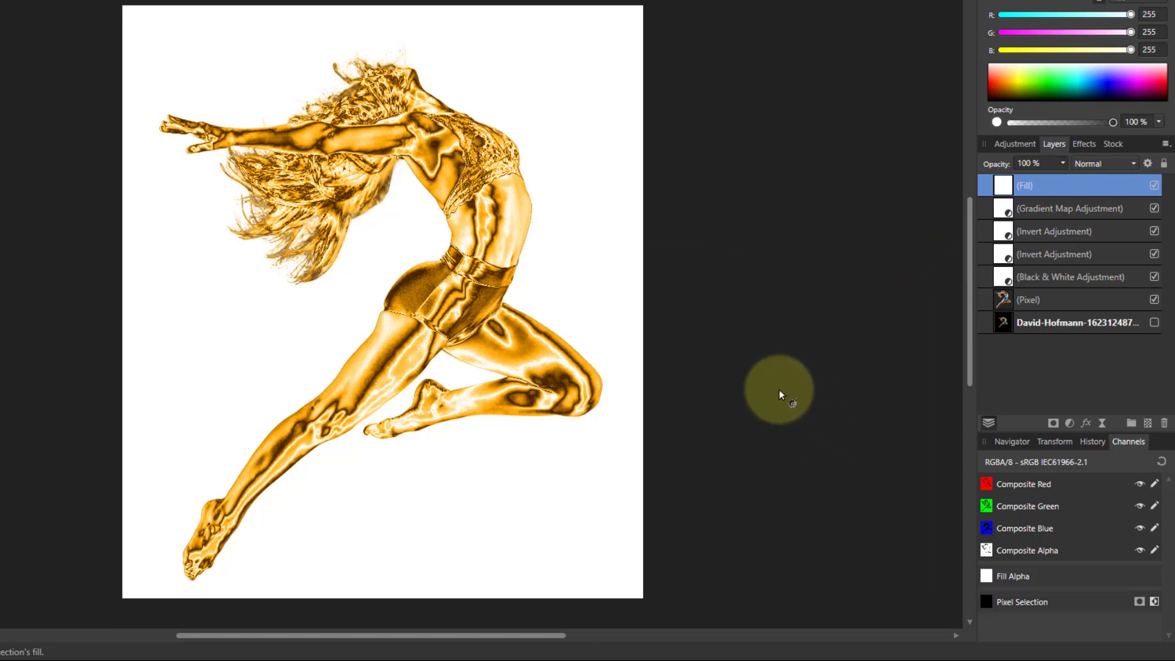
Step: Select the Pixel layer in the Layers panel
{"action": "scroll", "coordinate": [508, 227], "scroll_direction": "up", "scroll_amount": 2}
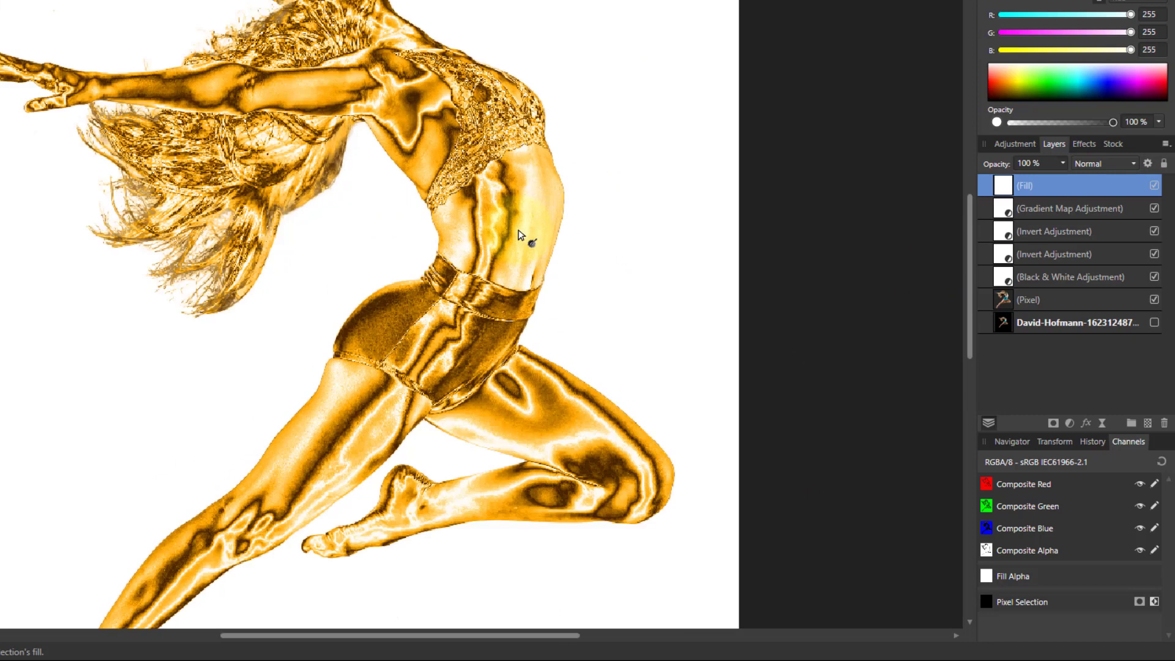
{"action": "scroll", "coordinate": [519, 234], "scroll_direction": "up", "scroll_amount": 4}
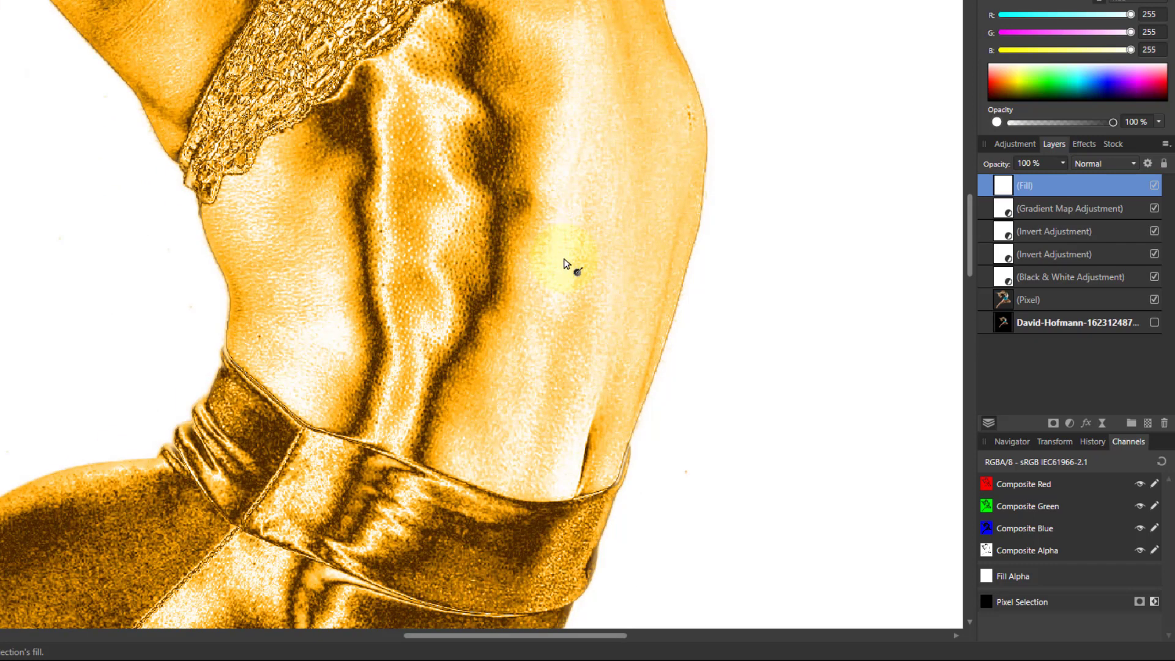
{"action": "left_click", "coordinate": [1005, 299]}
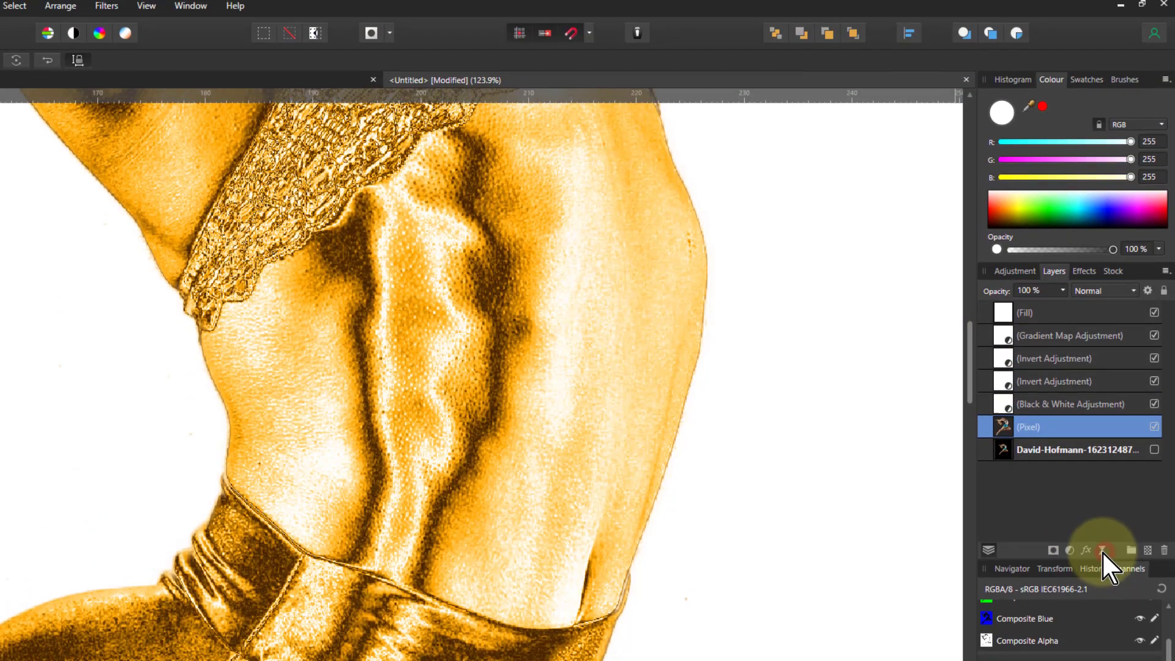
Step: Add a live Bilateral Blur to the Pixel layer with Radius 4.8 px and Tolerance 21%
{"action": "left_click", "coordinate": [1102, 423]}
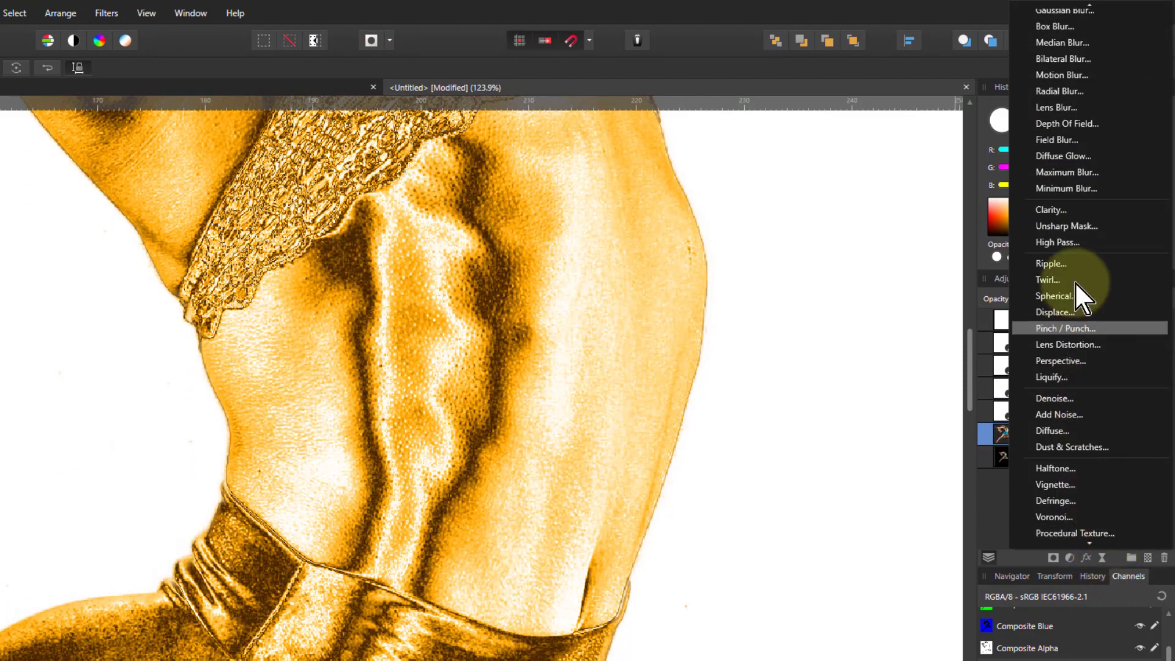
{"action": "left_click", "coordinate": [1053, 55]}
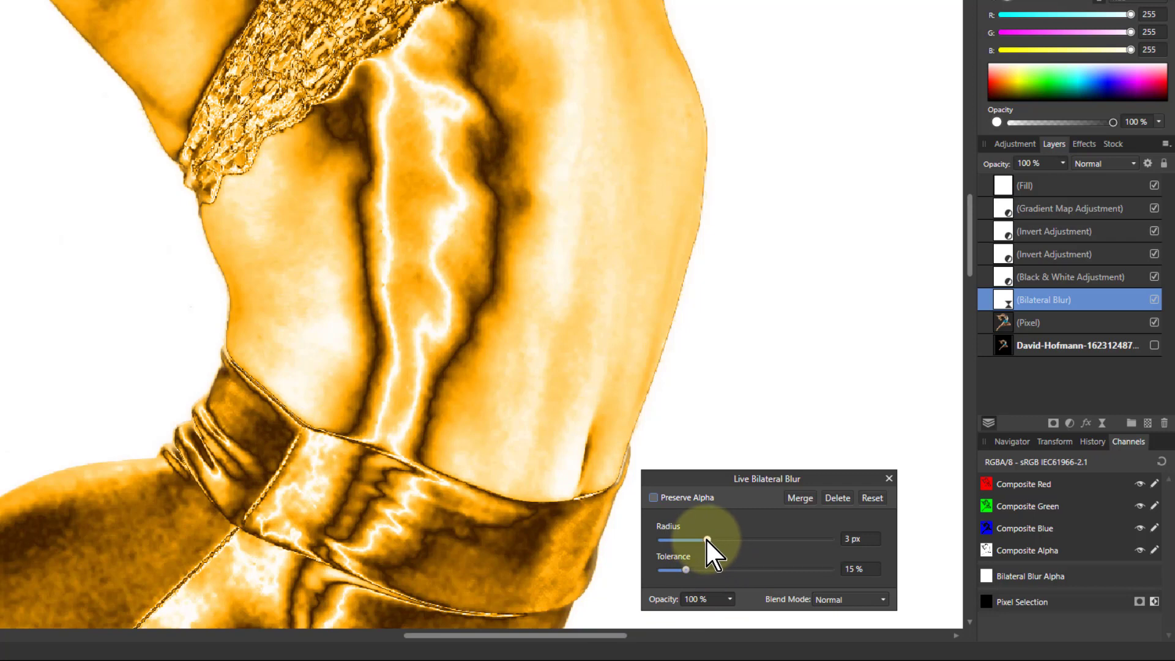
{"action": "left_click_drag", "start_coordinate": [707, 538], "coordinate": [695, 571]}
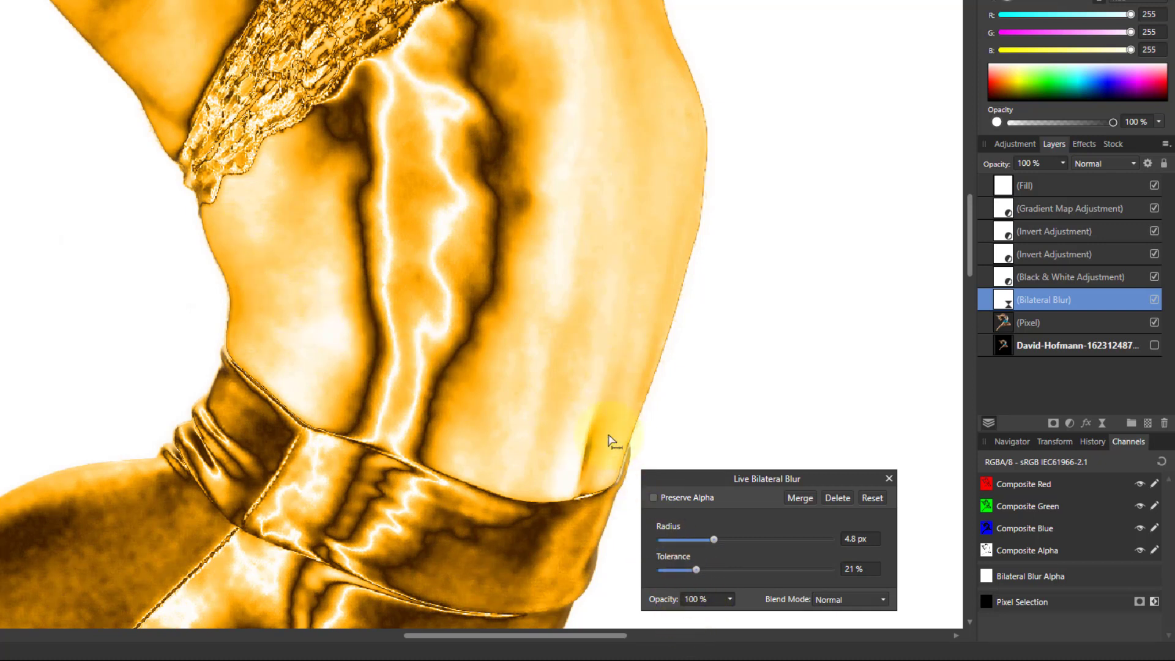
{"action": "left_click", "coordinate": [888, 478]}
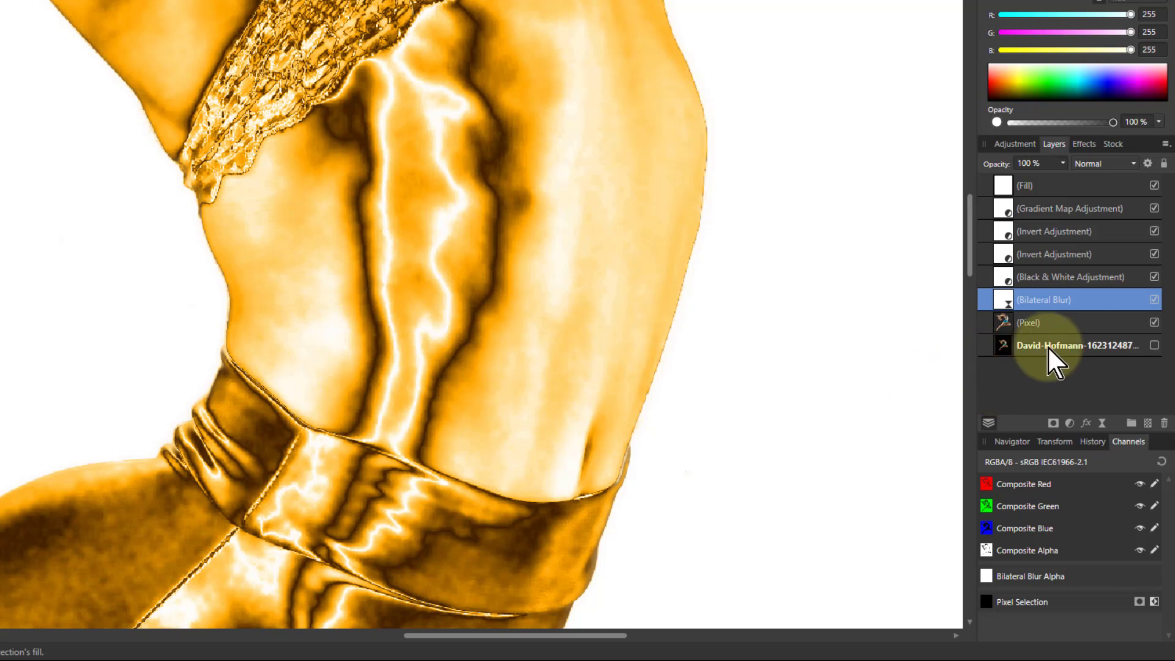
Step: Add a live Clarity filter to the Pixel layer at 17% strength, comparing it on and off
{"action": "left_click", "coordinate": [1007, 324]}
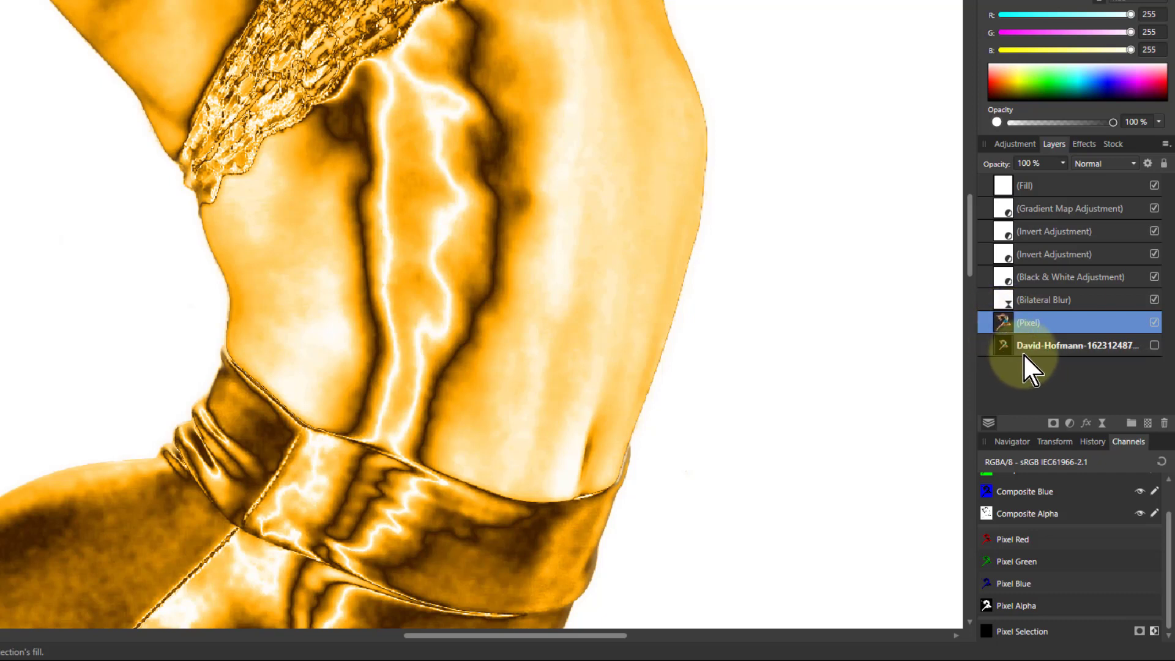
{"action": "left_click", "coordinate": [1070, 422]}
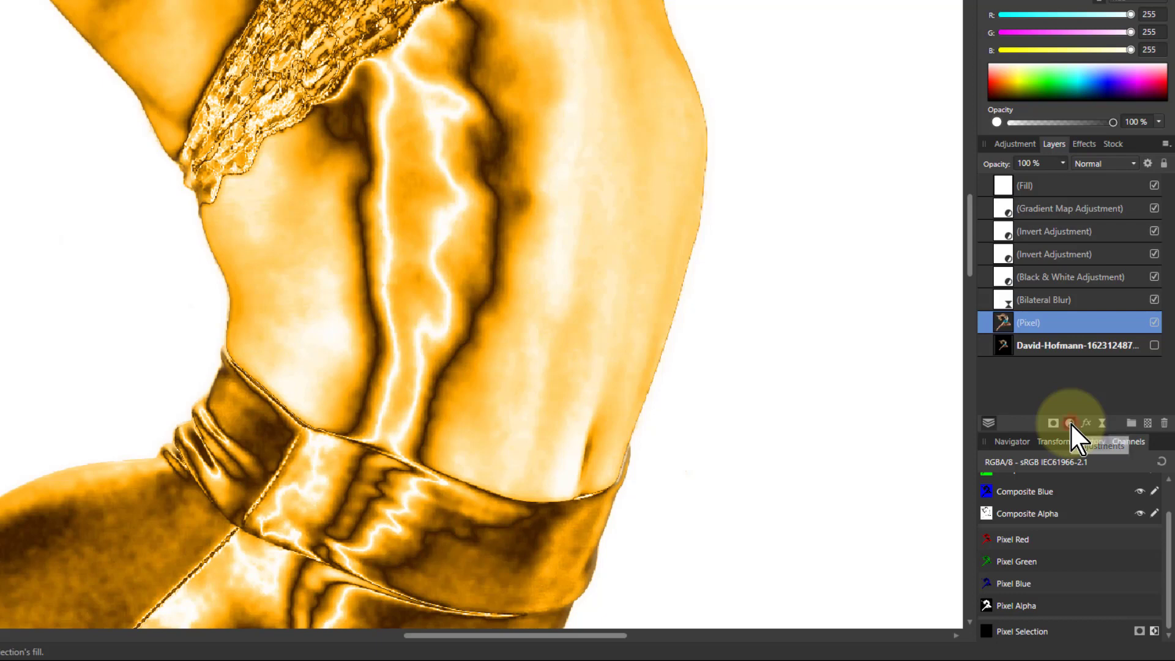
{"action": "left_click", "coordinate": [1102, 423]}
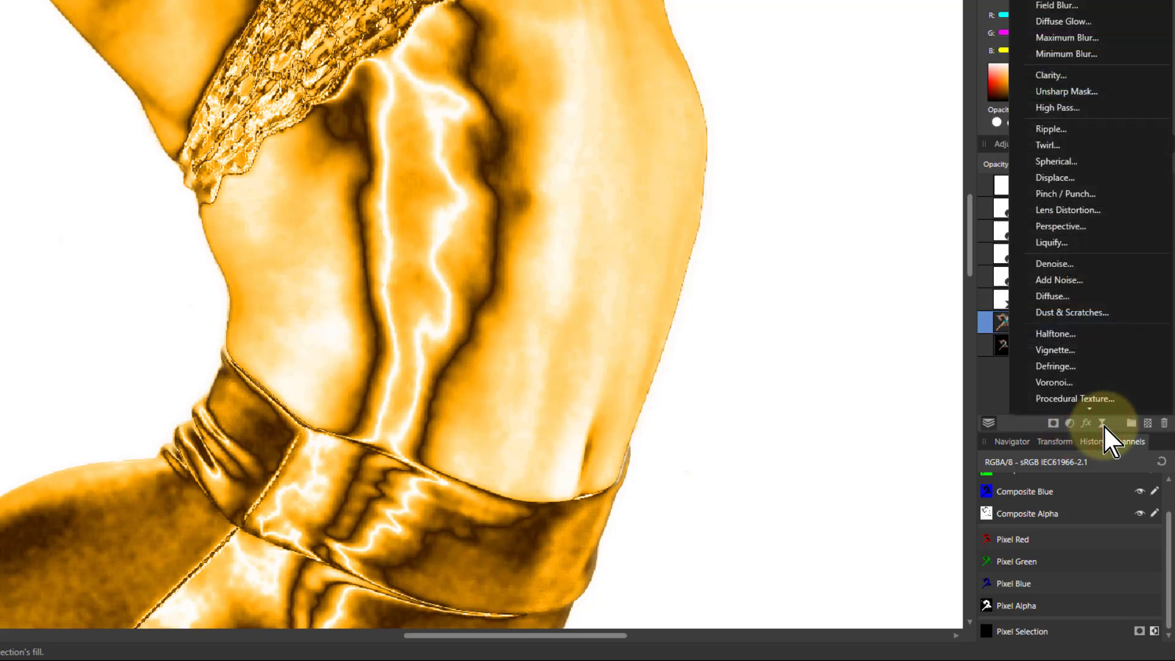
{"action": "left_click", "coordinate": [1051, 75]}
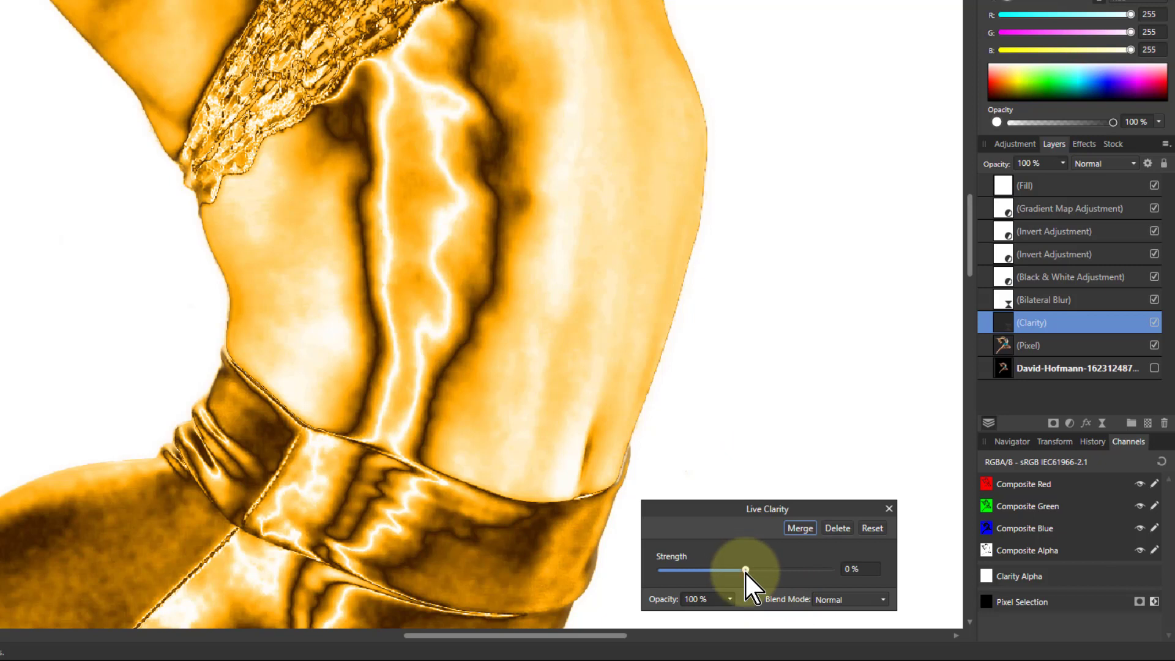
{"action": "mouse_move", "coordinate": [744, 571]}
{"action": "left_mouse_down"}
{"action": "mouse_move", "coordinate": [655, 571]}
{"action": "mouse_move", "coordinate": [766, 575]}
{"action": "mouse_move", "coordinate": [754, 575]}
{"action": "left_mouse_up"}
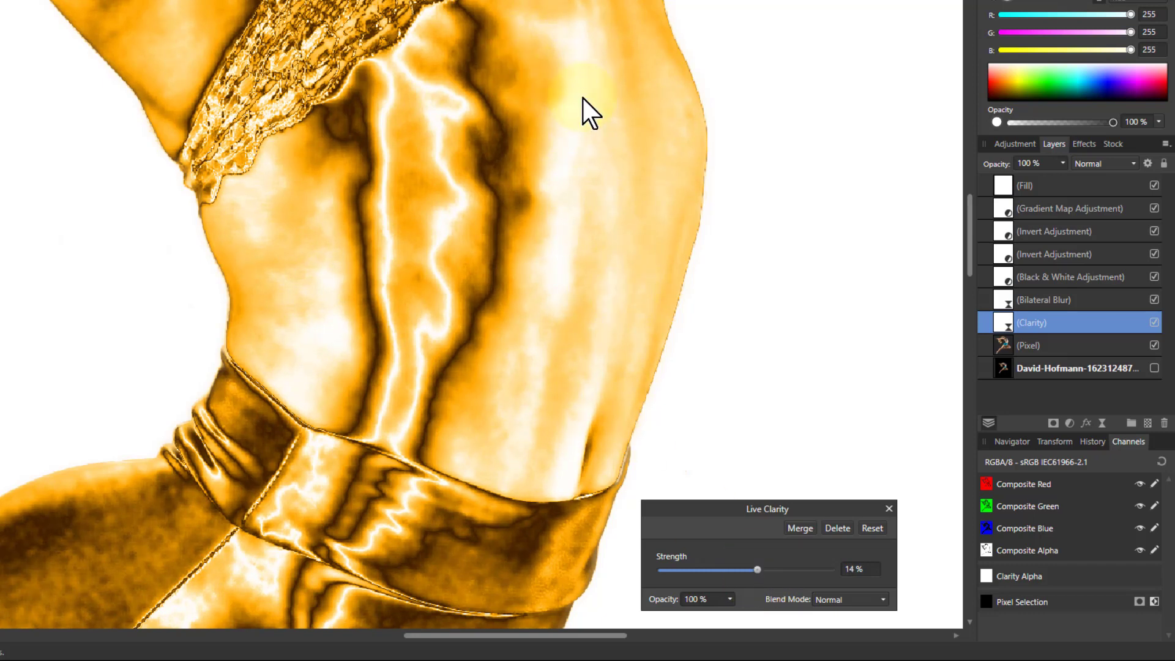
{"action": "scroll", "coordinate": [562, 300], "scroll_direction": "down", "scroll_amount": 5}
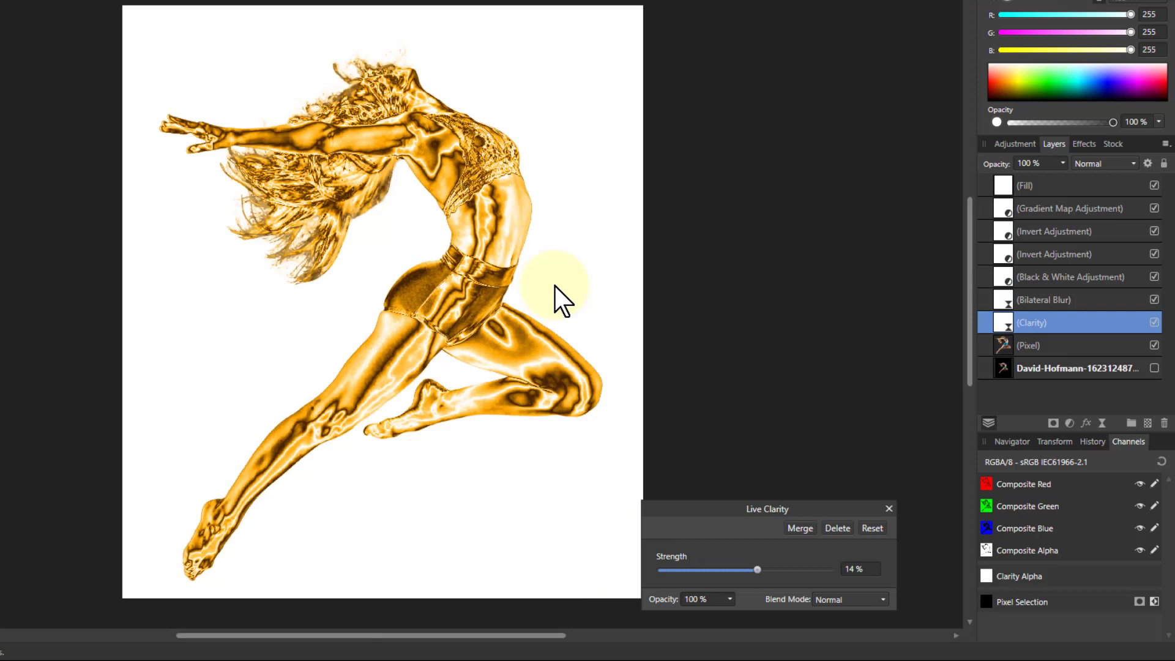
{"action": "left_click", "coordinate": [1154, 322]}
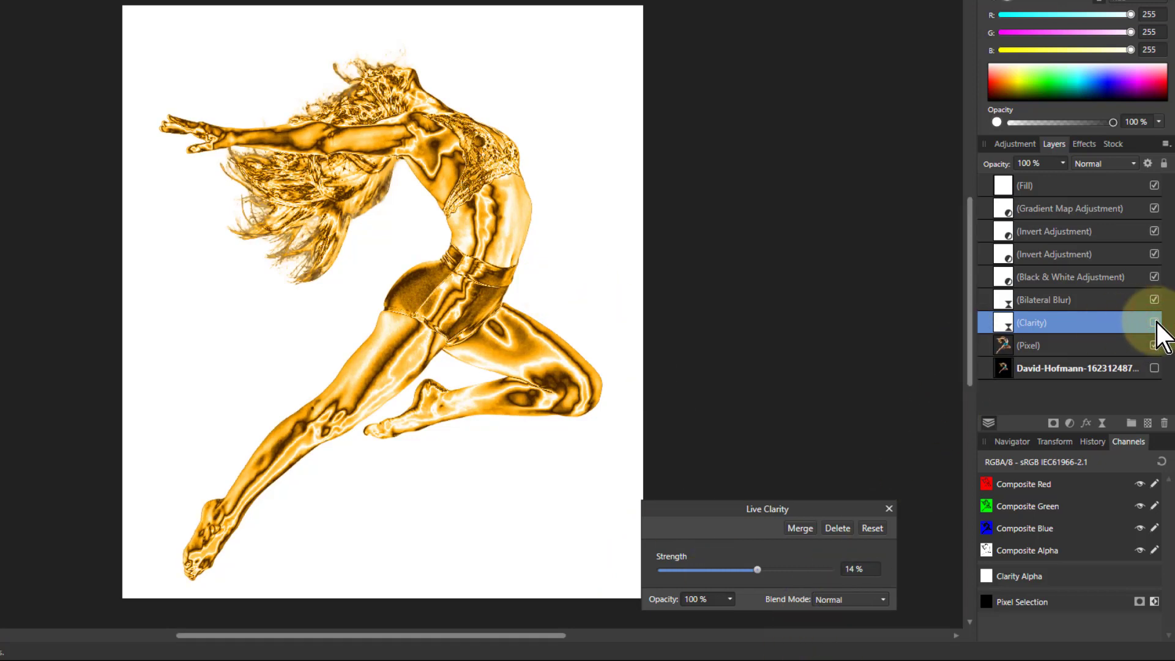
{"action": "left_click", "coordinate": [1155, 322]}
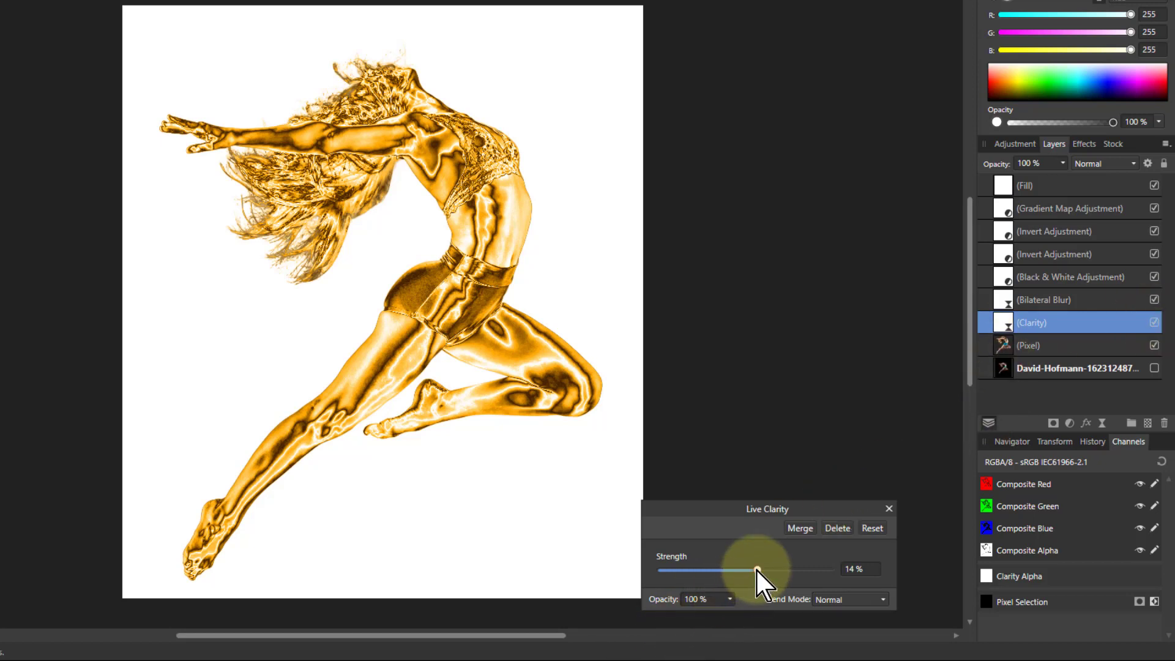
{"action": "left_click_drag", "start_coordinate": [758, 568], "coordinate": [759, 569]}
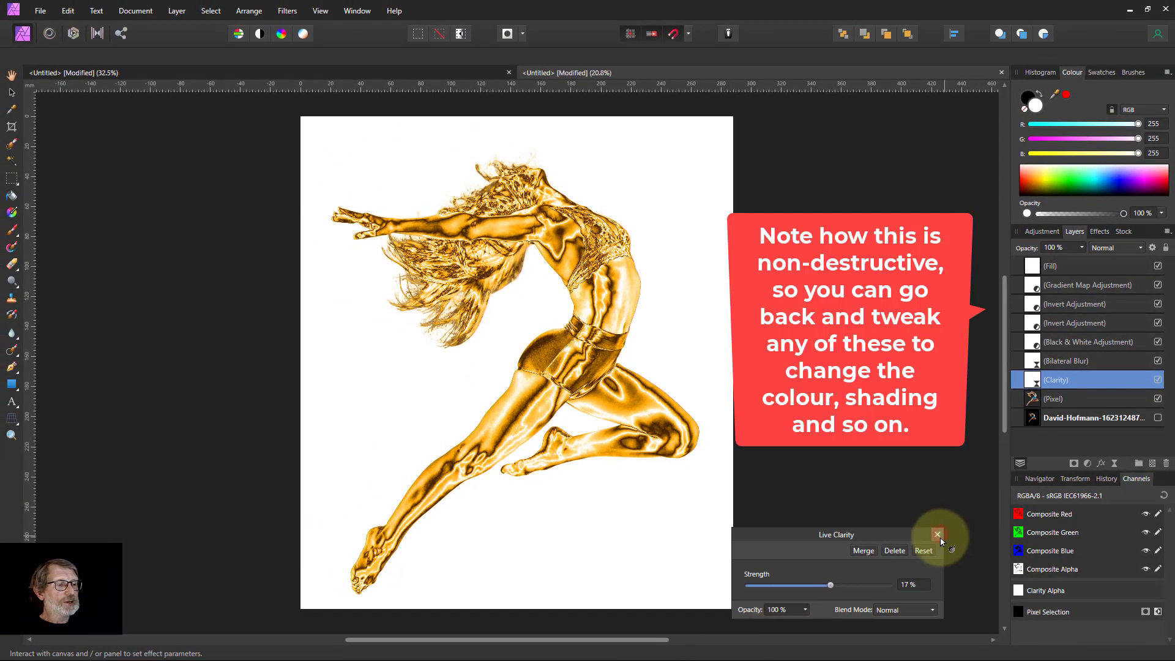
Step: Show the original photo layer and group the Fill through Pixel layers with Ctrl+G
{"action": "left_click", "coordinate": [933, 532]}
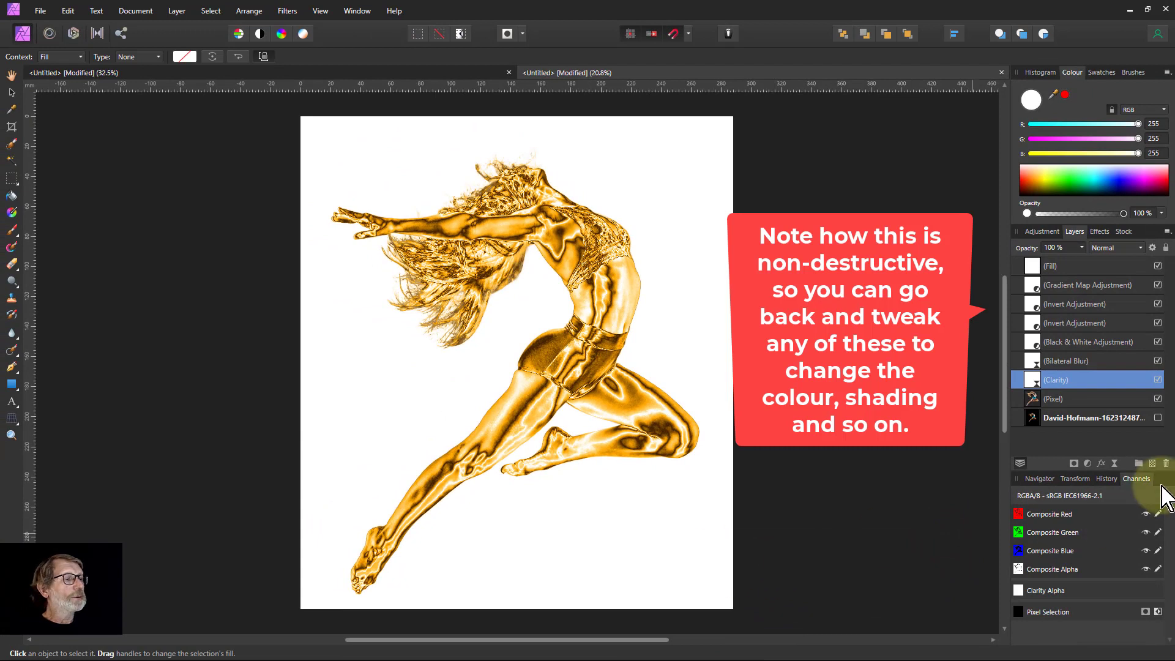
{"action": "left_click", "coordinate": [1158, 418]}
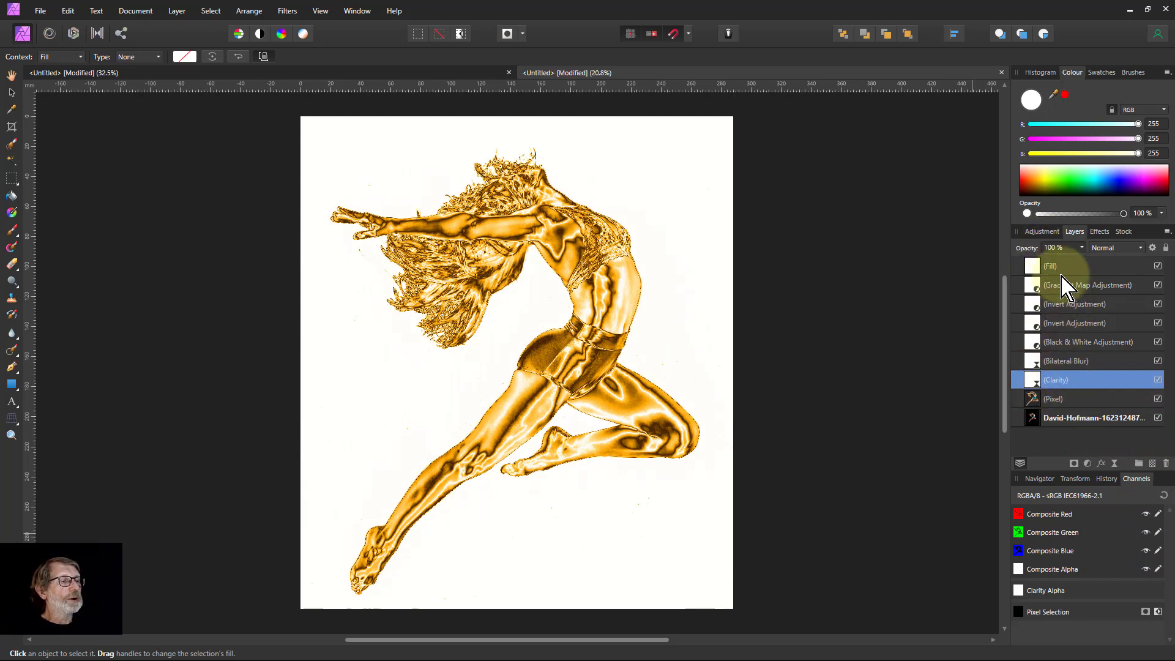
{"action": "left_click", "coordinate": [1064, 266]}
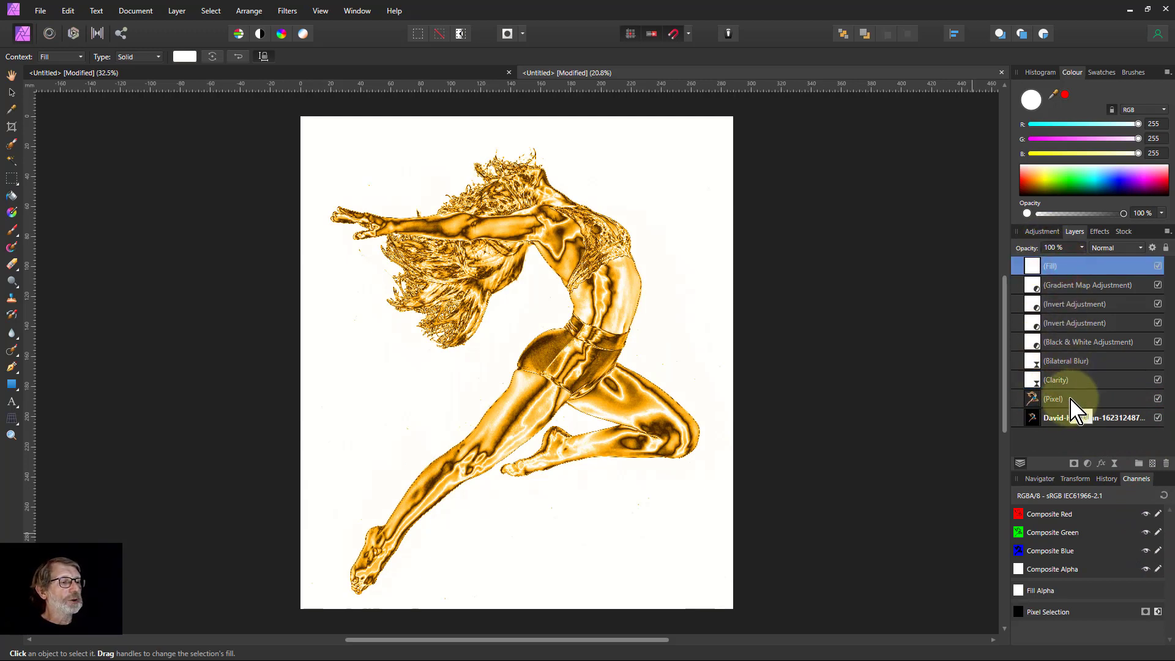
{"action": "left_click", "coordinate": [1094, 402], "text": "shift"}
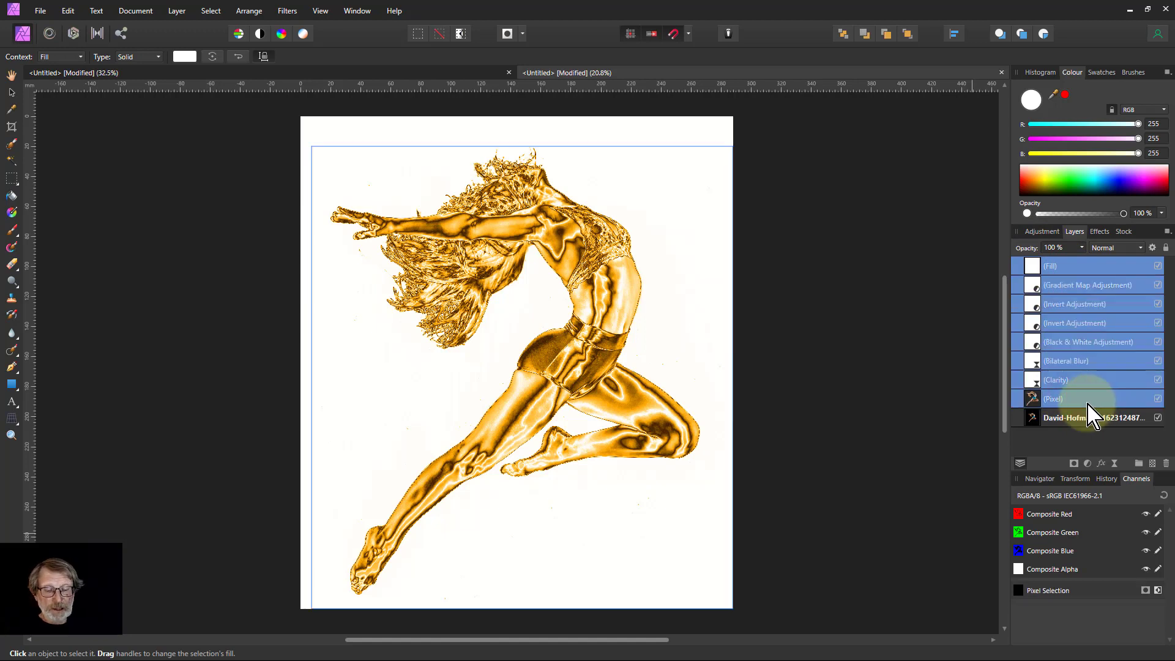
{"action": "key", "text": "ctrl+g"}
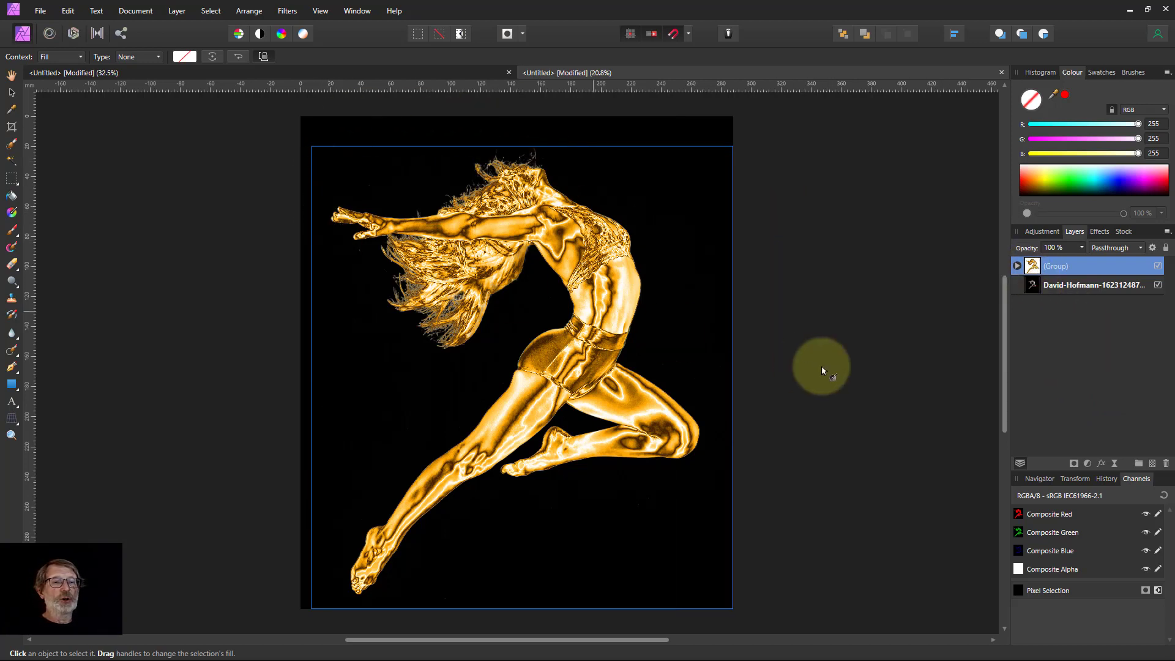
{"action": "left_click", "coordinate": [821, 365]}
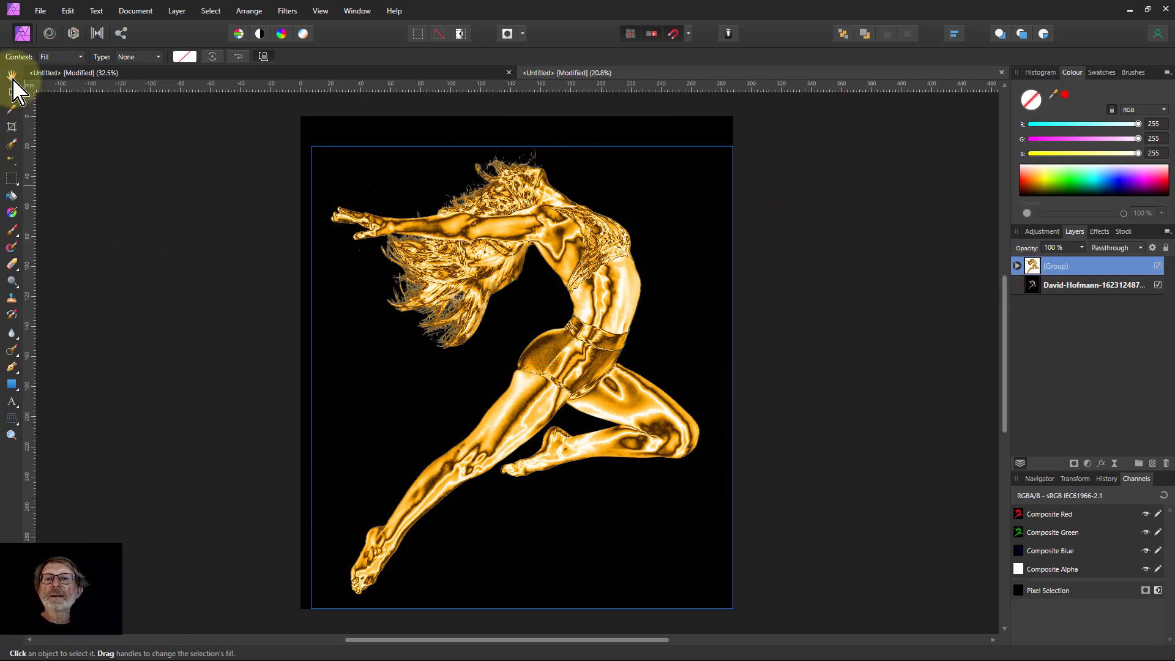
{"action": "left_click", "coordinate": [11, 75]}
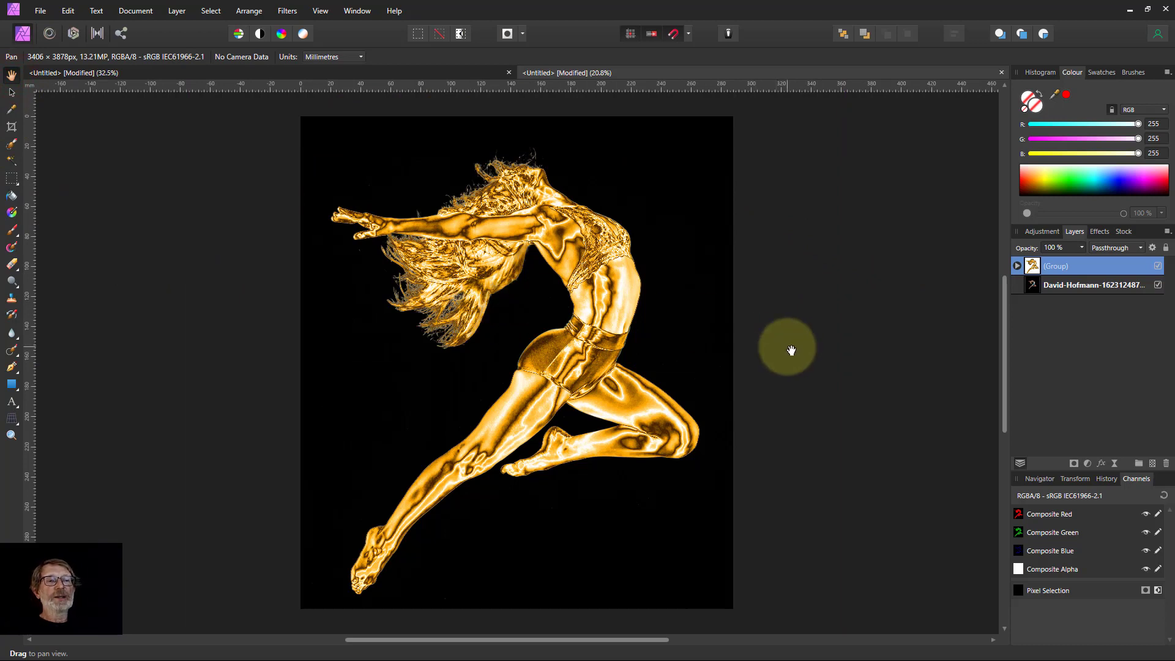
{"action": "left_click", "coordinate": [1158, 266]}
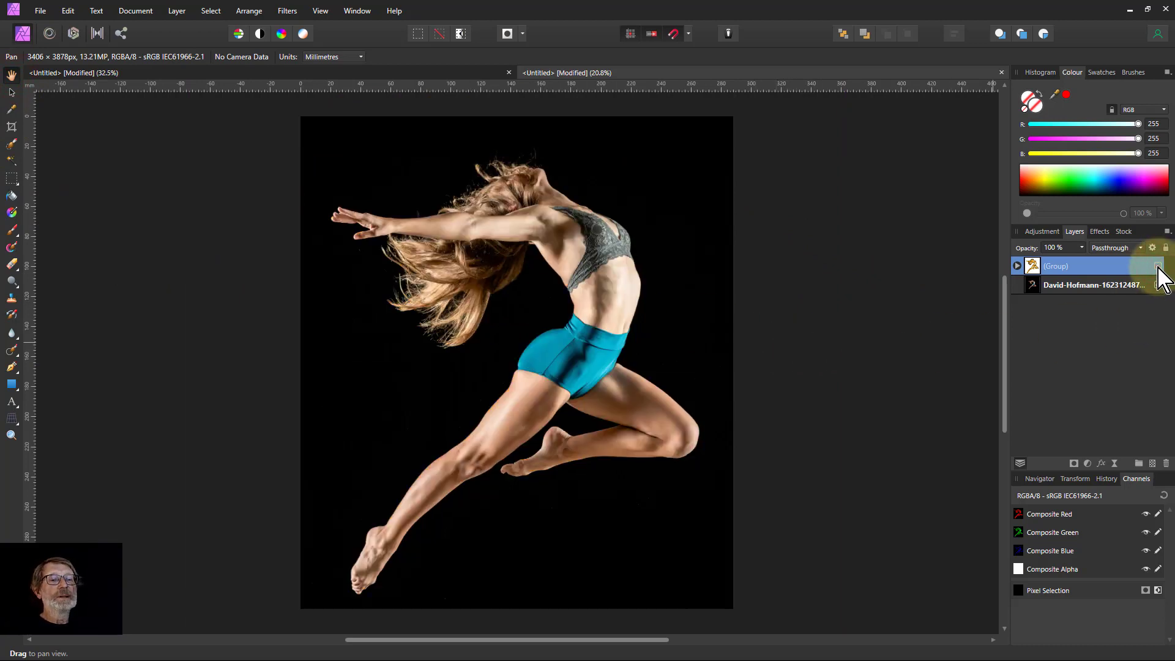
{"action": "left_click", "coordinate": [1158, 267]}
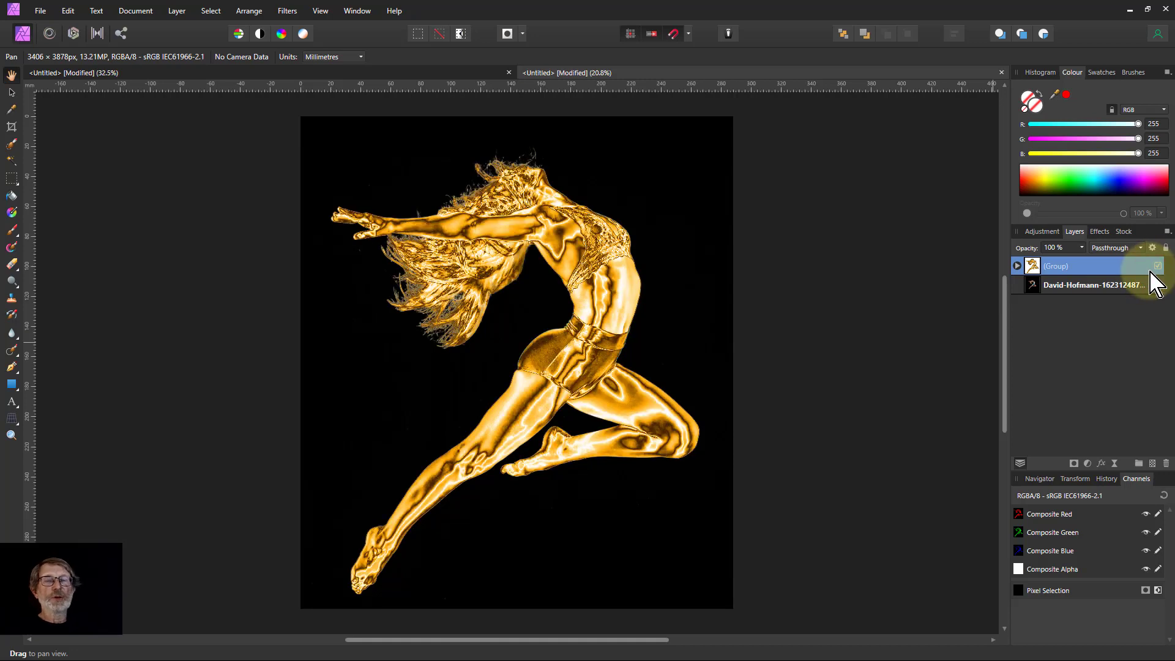